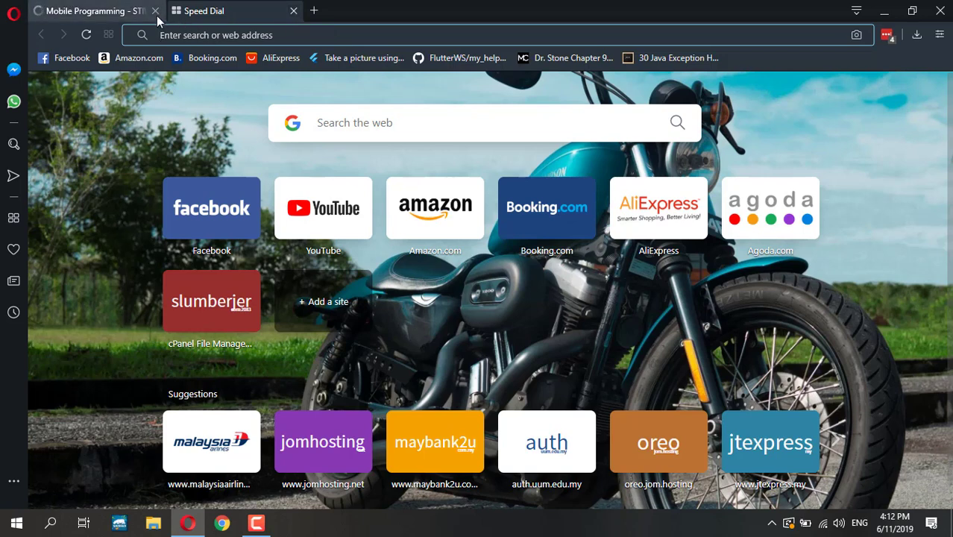
- Close the Mobile Programming tab so only Opera's Speed Dial remains
left_click(155, 11)
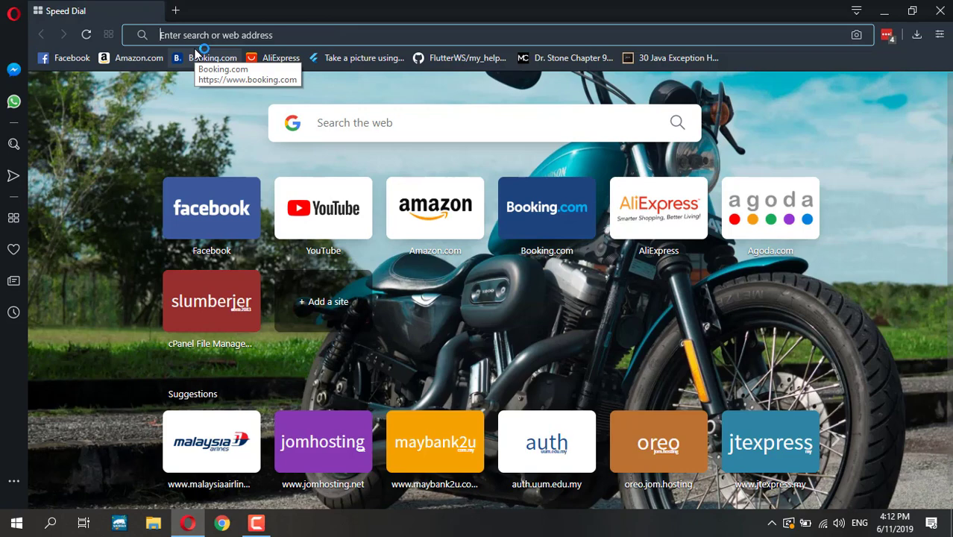
- Go to jomhosting.net and sign in to the client area with the account e-mail and password
type("jomho")
key("Return")
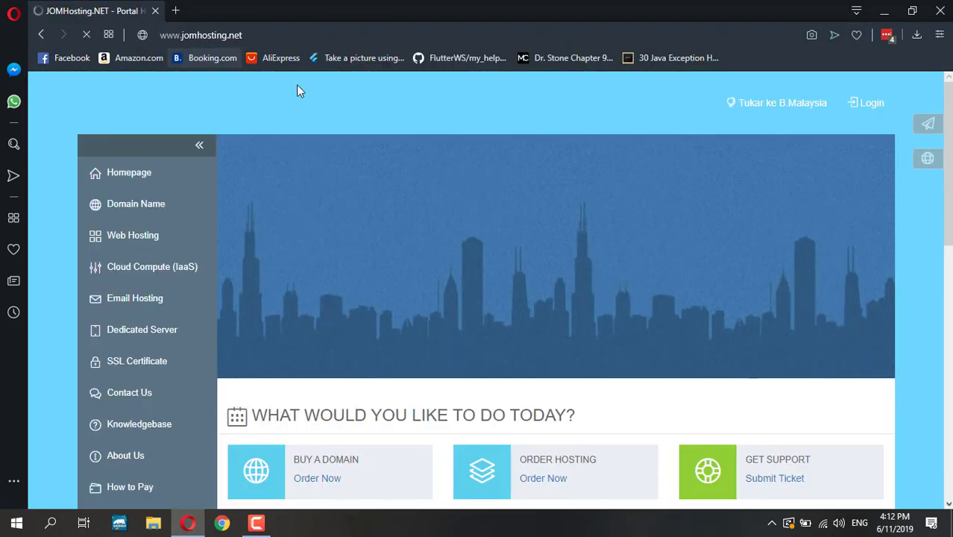
left_click(275, 36)
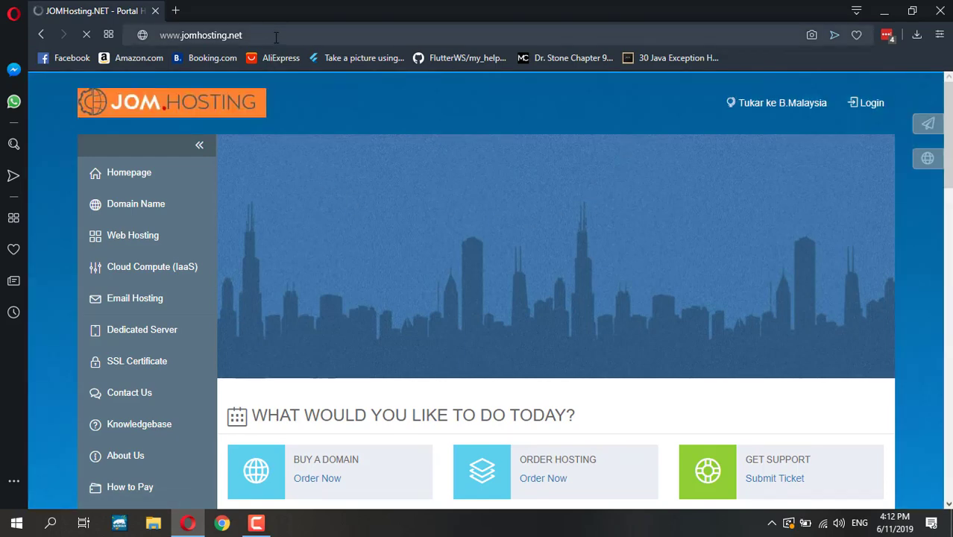
left_click(859, 105)
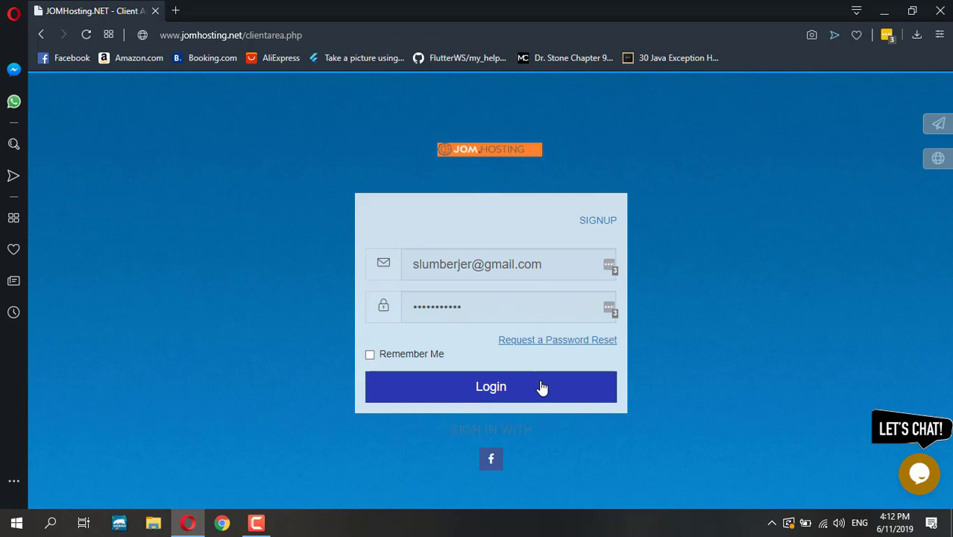
left_click(542, 387)
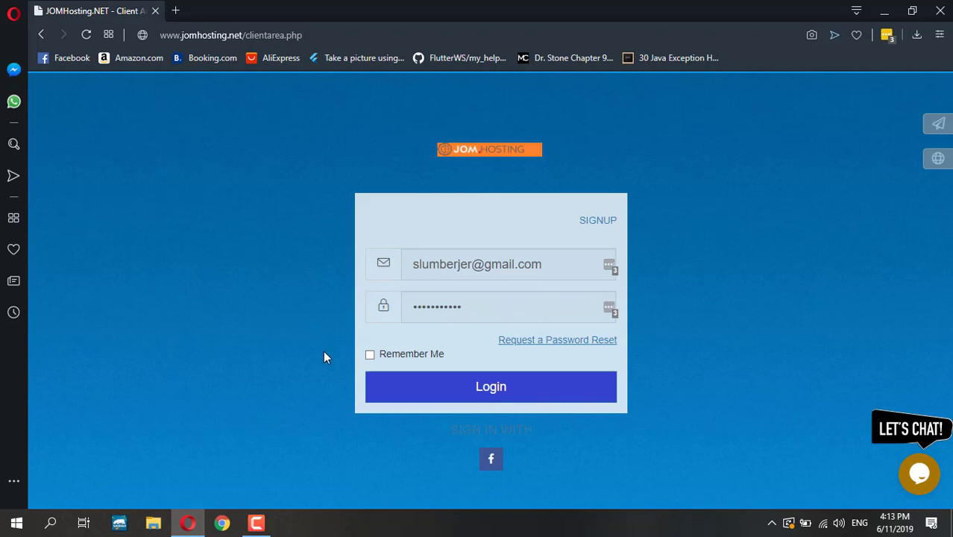
left_click(472, 390)
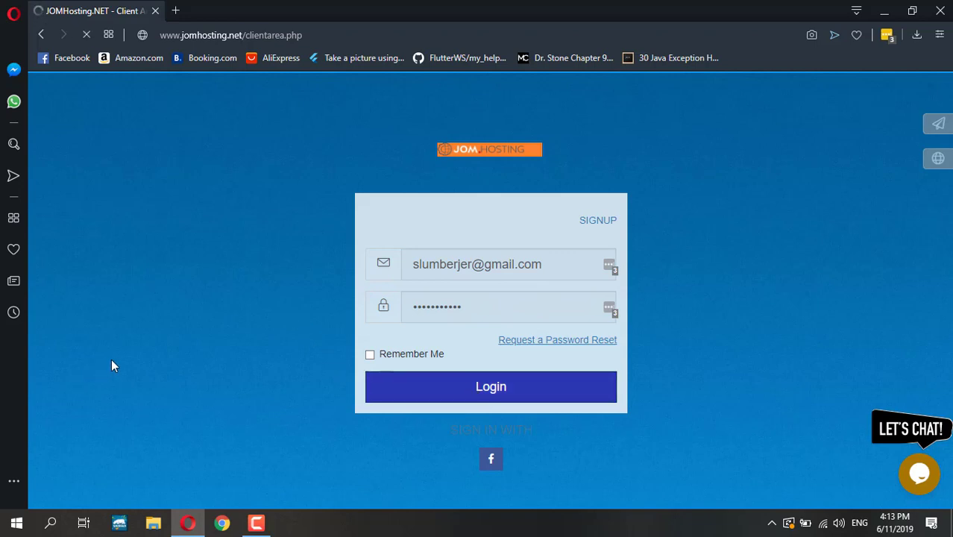
- Open the Web 5GB service under My Services and log in to its cPanel
scroll(203, 387, "down", 4)
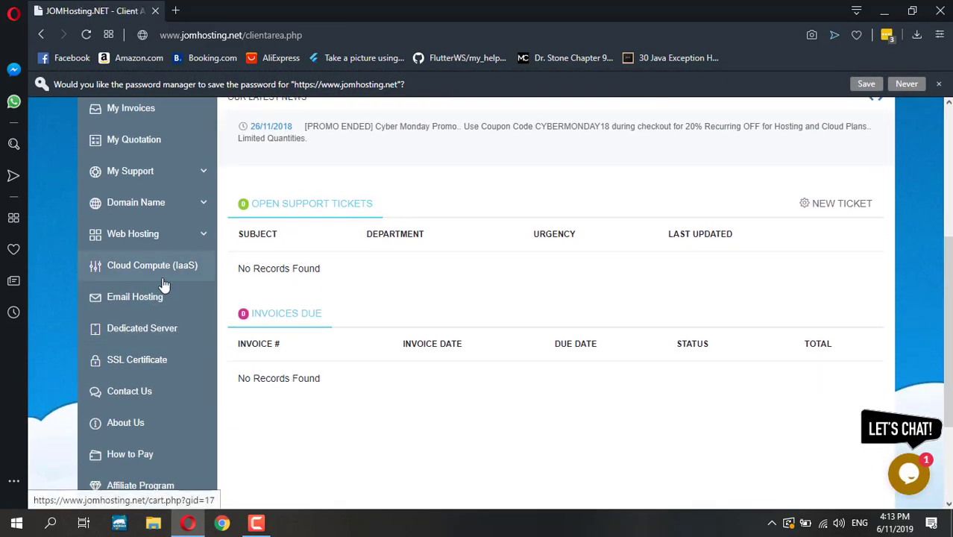
scroll(164, 283, "up", 2)
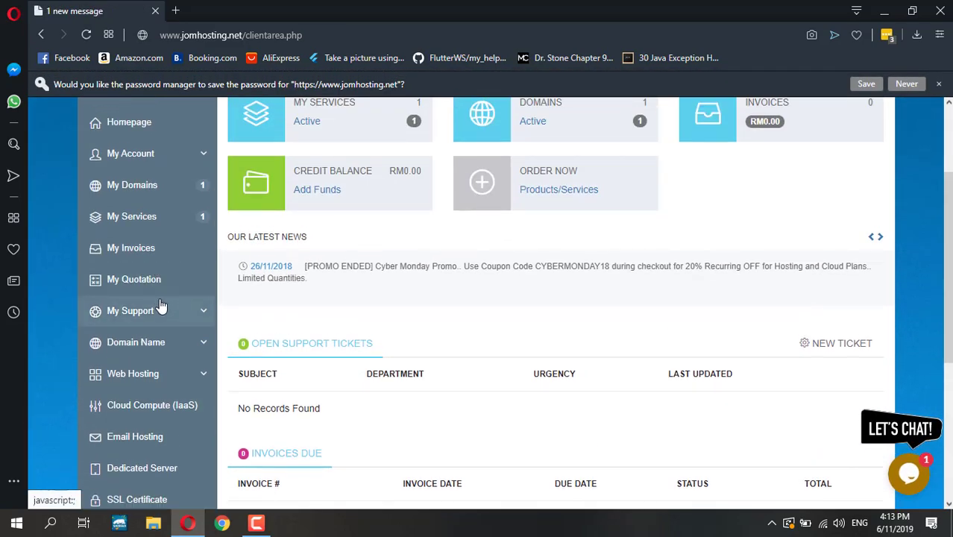
left_click(127, 216)
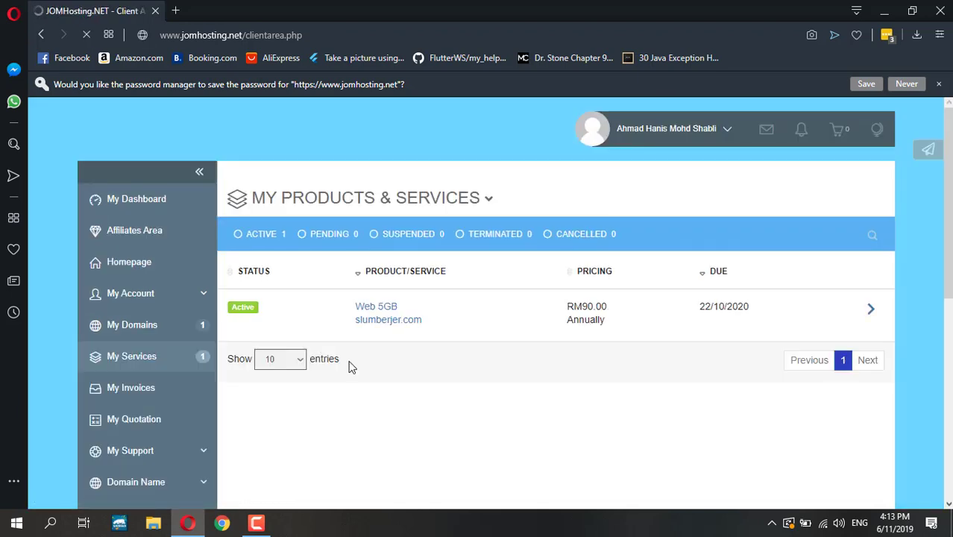
left_click(368, 240)
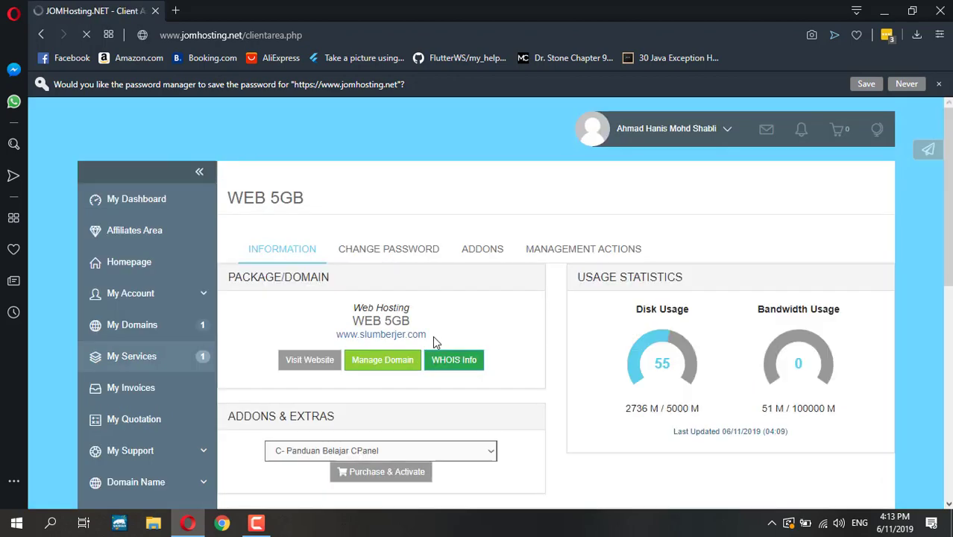
scroll(522, 362, "down", 7)
scroll(255, 372, "up", 5)
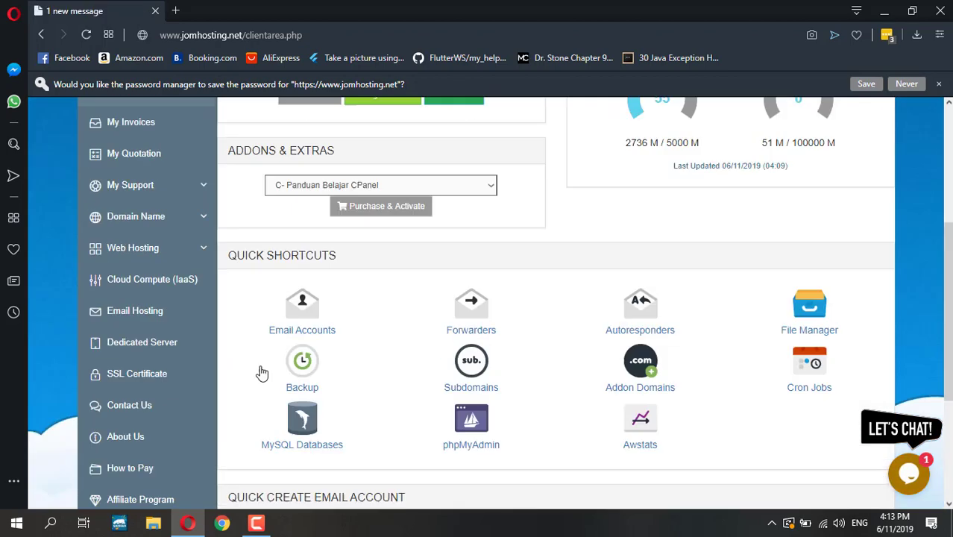
scroll(276, 389, "down", 5)
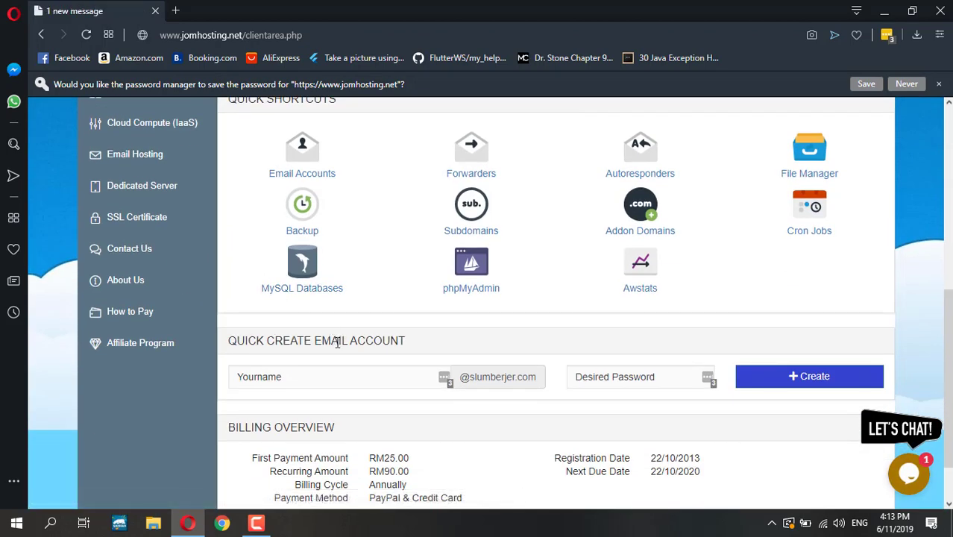
scroll(384, 379, "up", 1)
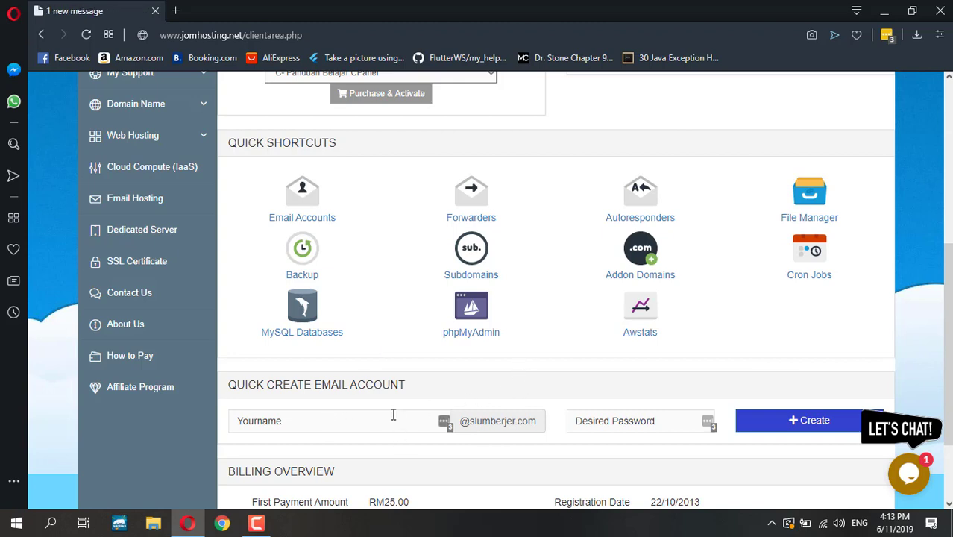
scroll(401, 414, "down", 2)
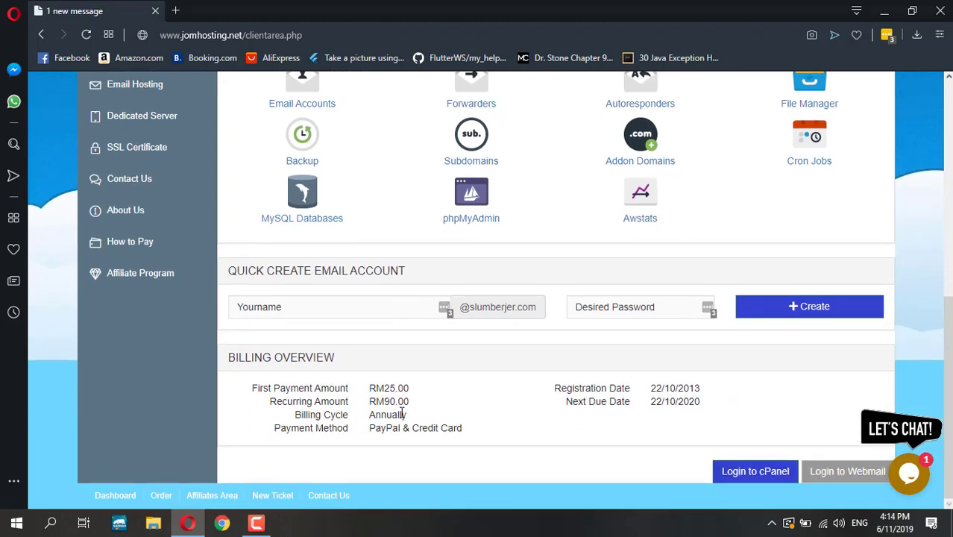
left_click(755, 471)
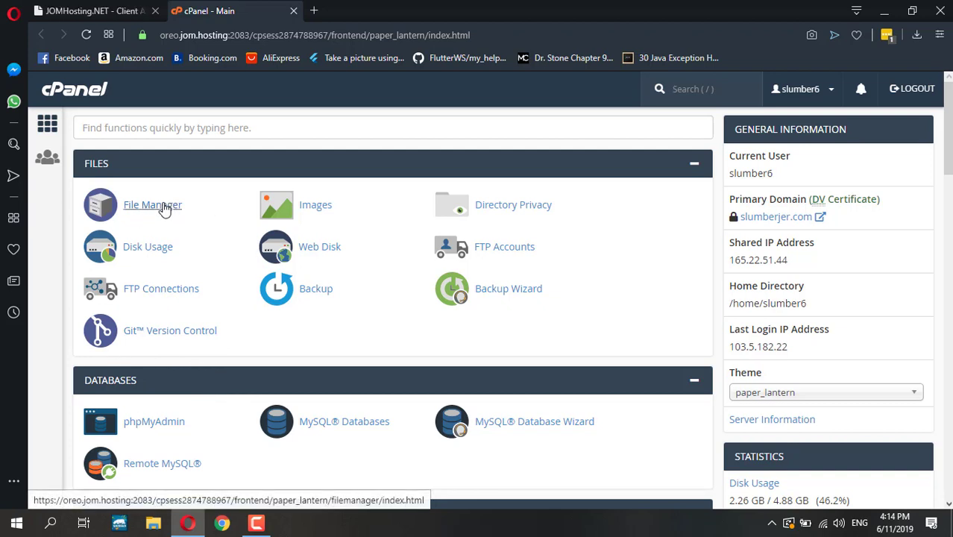
- Scroll down to cPanel's Databases section and start the MySQL Database Wizard
scroll(165, 209, "down", 2)
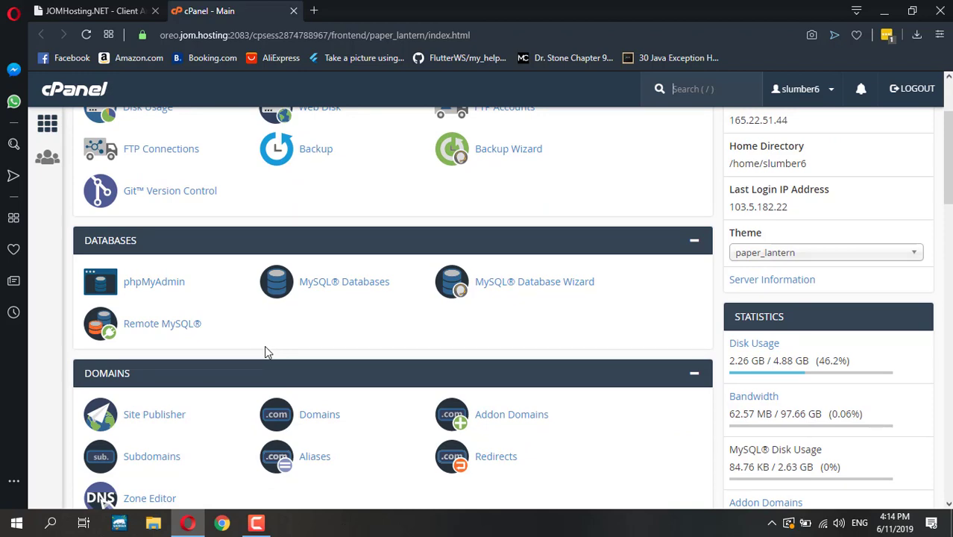
scroll(264, 346, "up", 2)
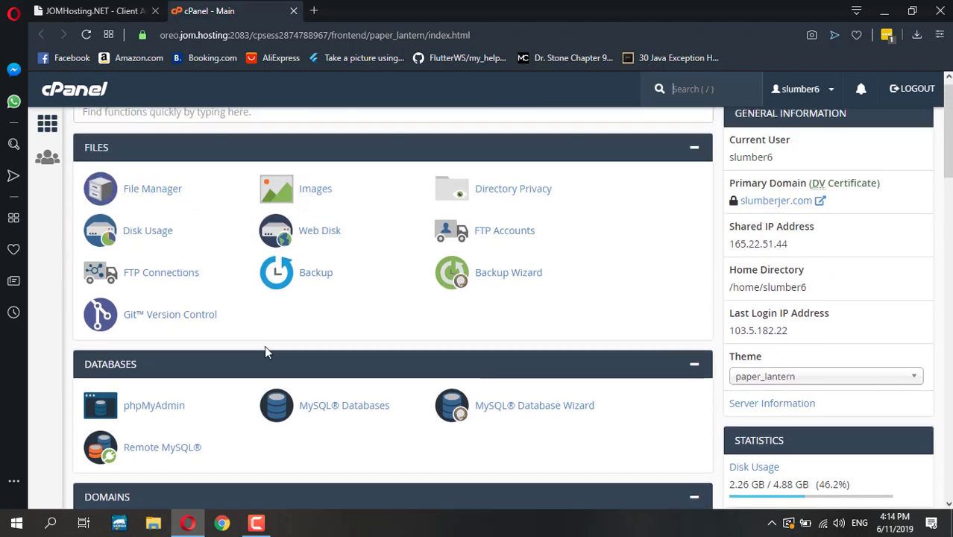
scroll(198, 366, "down", 2)
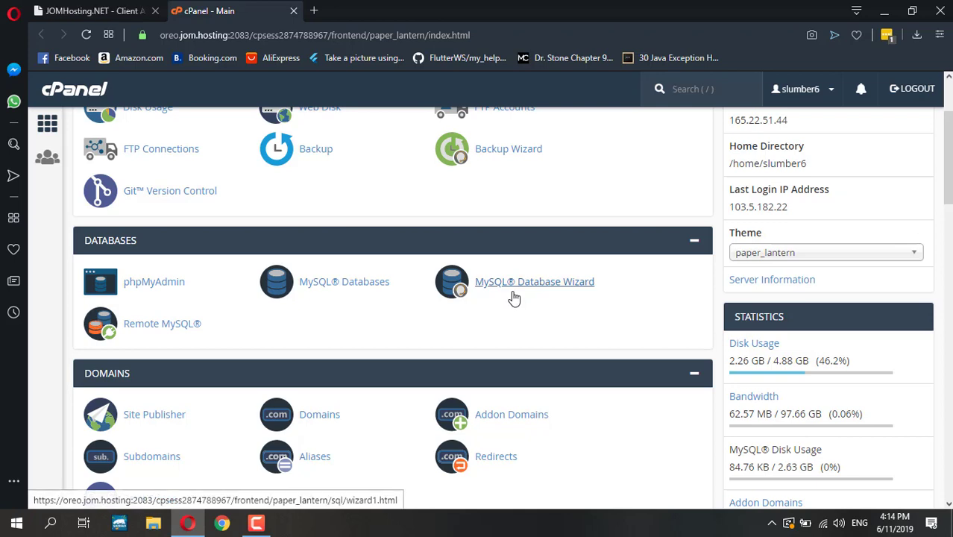
left_click(555, 287)
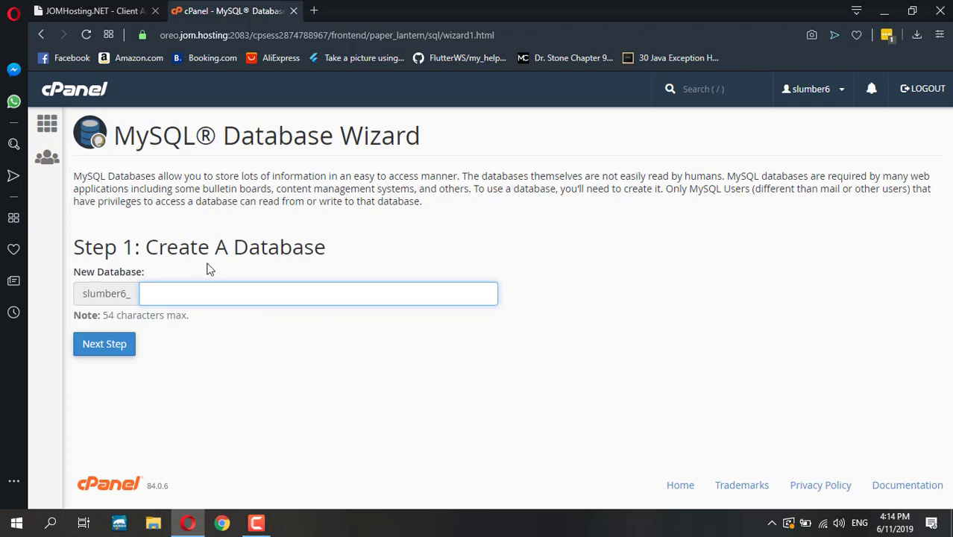
- Enter mytaxi as the new database name in Step 1 of the wizard
left_click(217, 289)
left_click(544, 400)
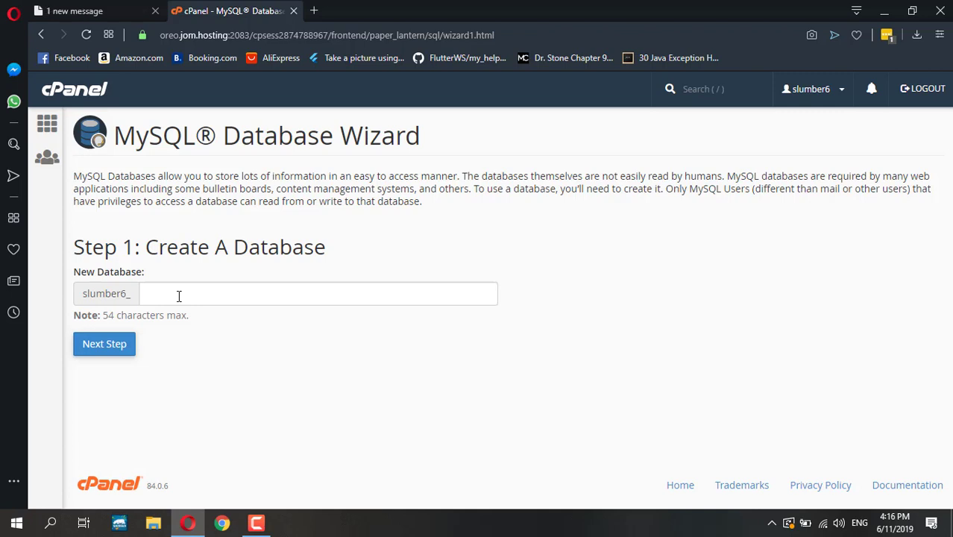
left_click(178, 296)
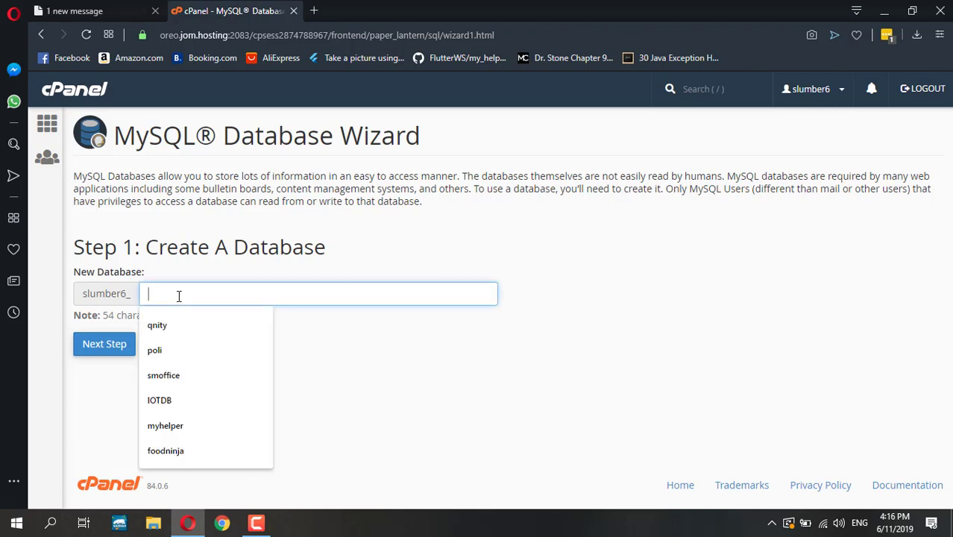
type("m")
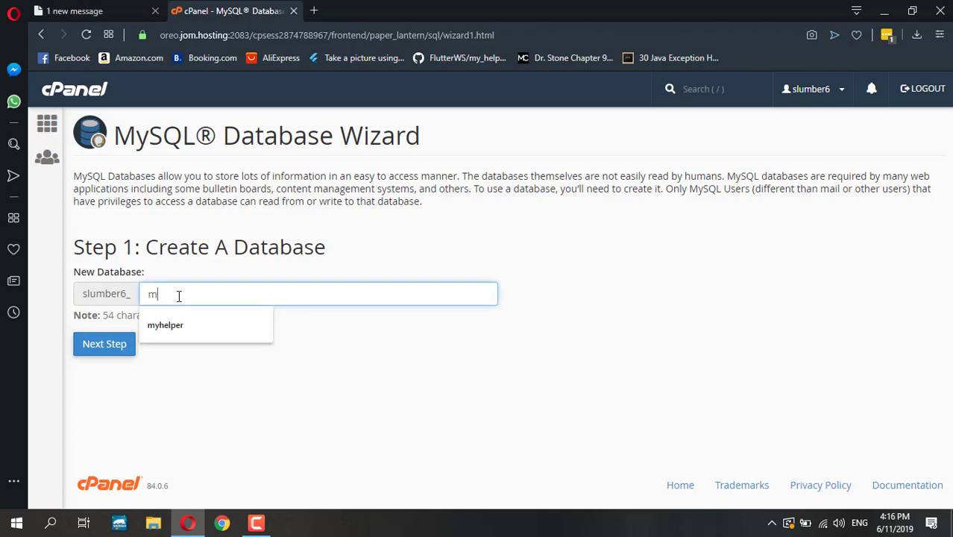
type("ytaxi")
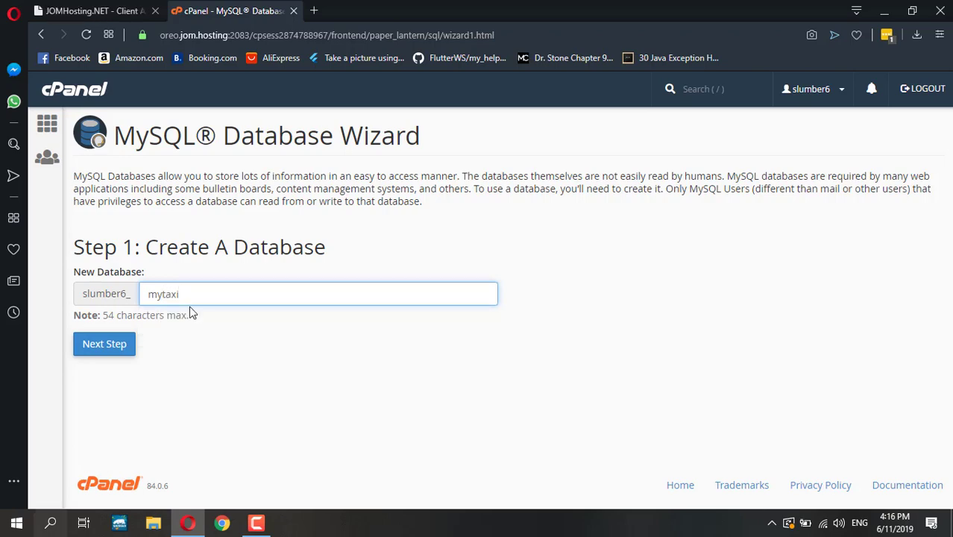
- Open Notepad beside the browser and note 'dbname = slumber6_mytaxi'
key("super")
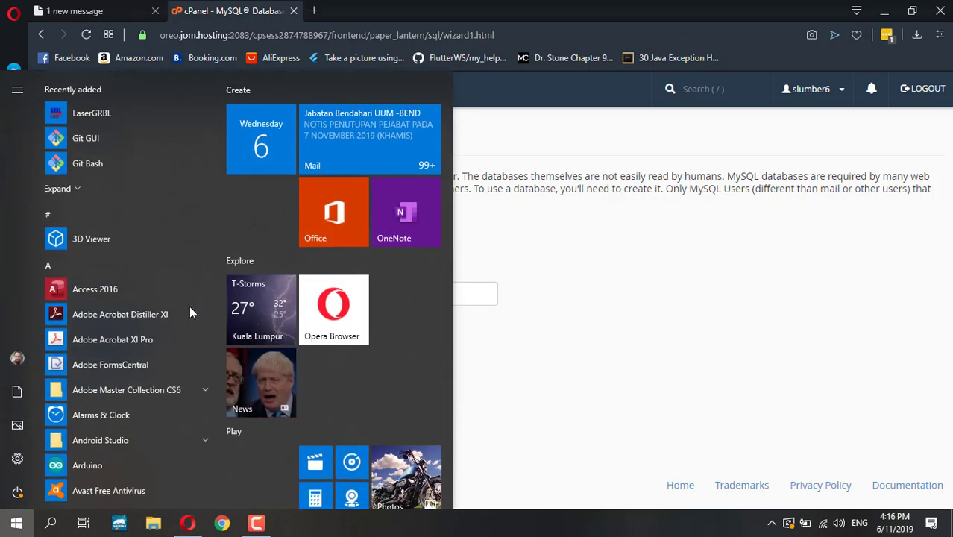
key("super")
key("super")
type("notepad")
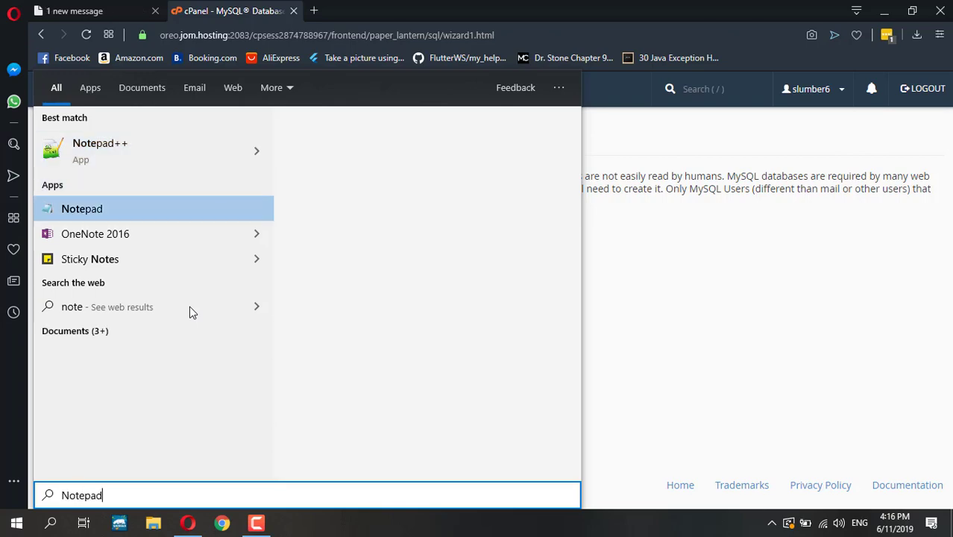
key("Escape")
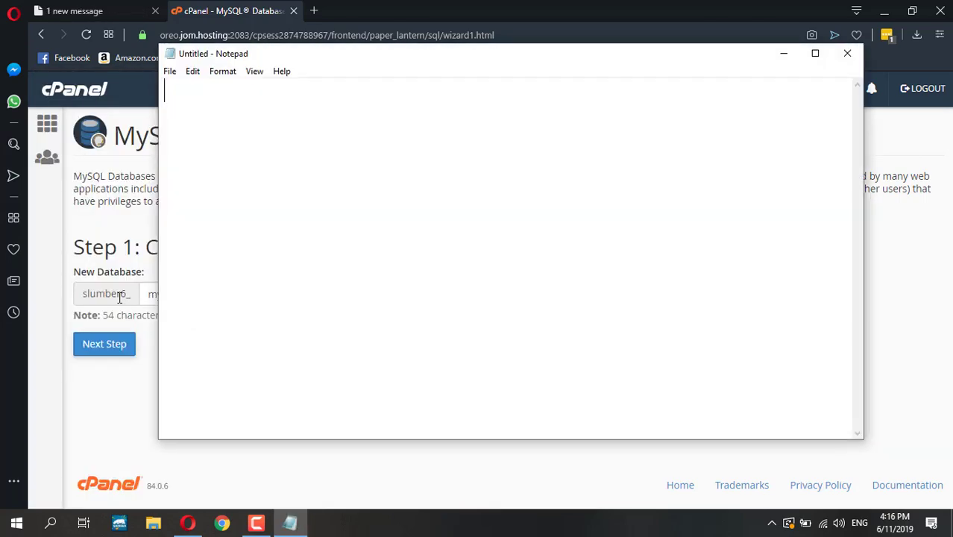
left_click(106, 297)
left_click(289, 522)
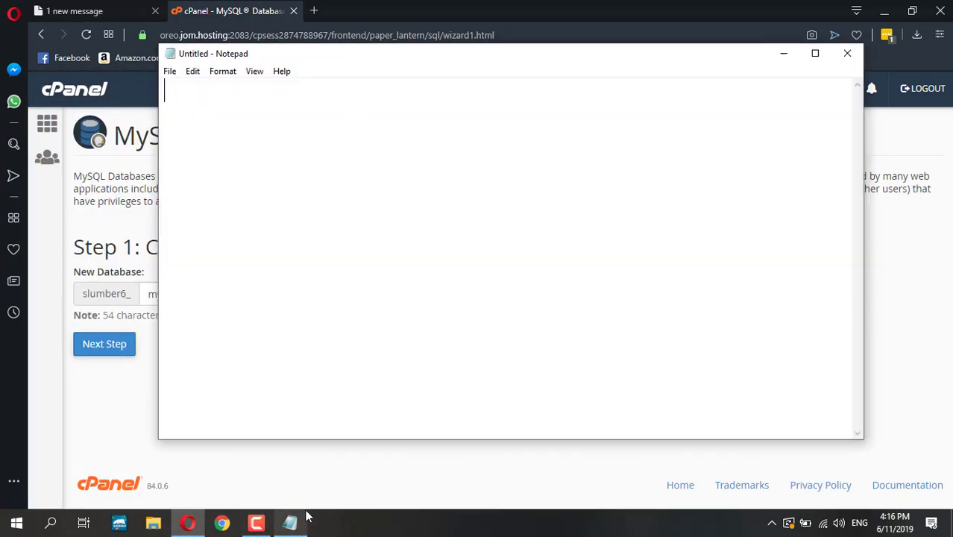
left_click_drag(399, 53, 676, 159)
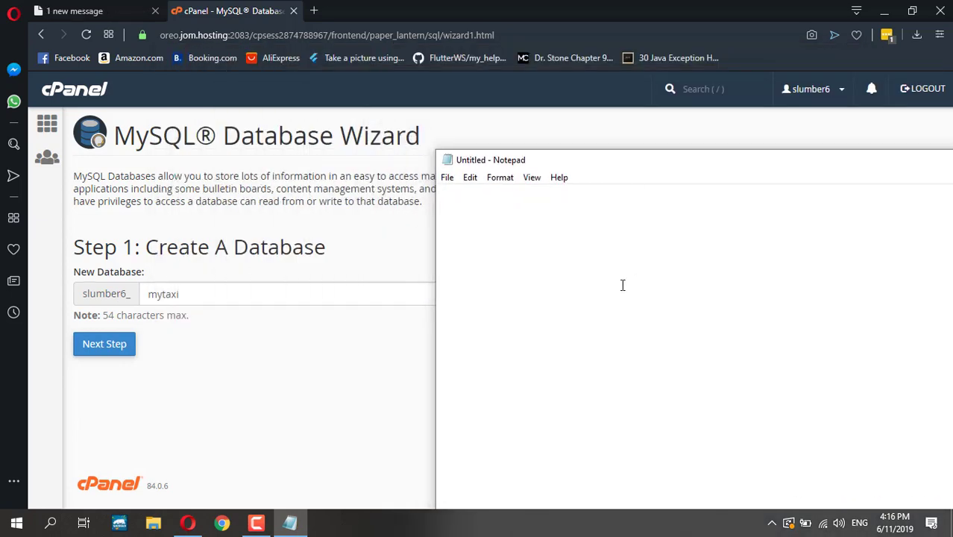
type("dbname")
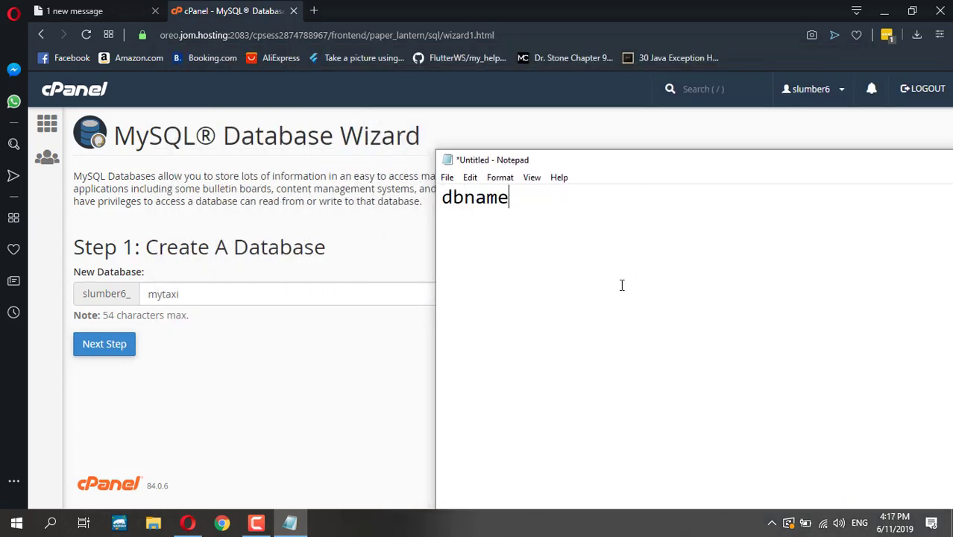
type(" = slumb")
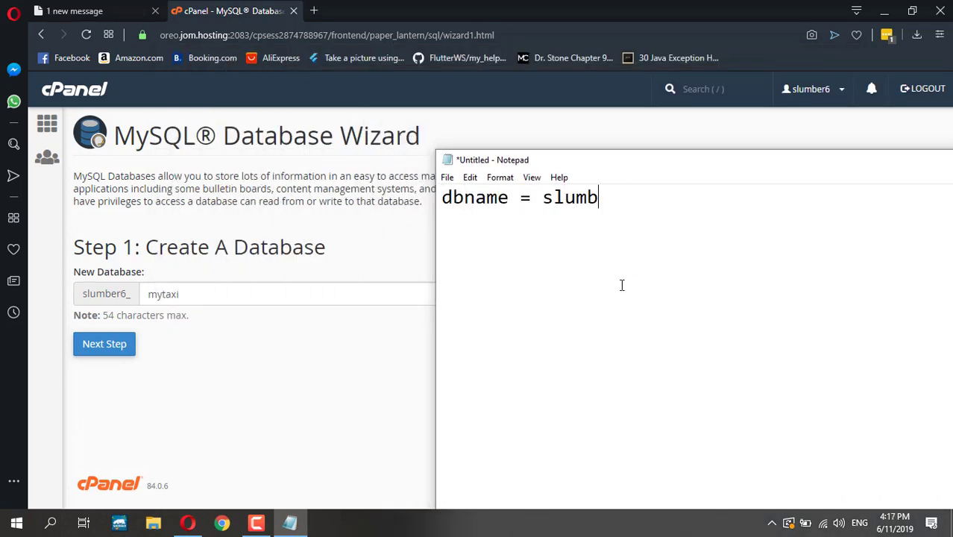
type("er6_mytaxi")
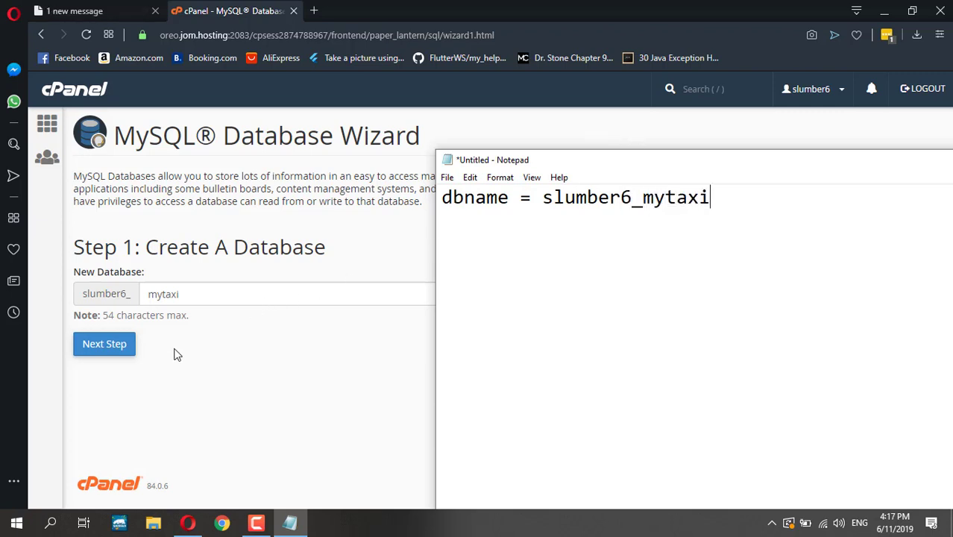
left_click(114, 368)
- Create the slumber6_mytaxi database and advance to the wizard's Step 2
left_click(111, 350)
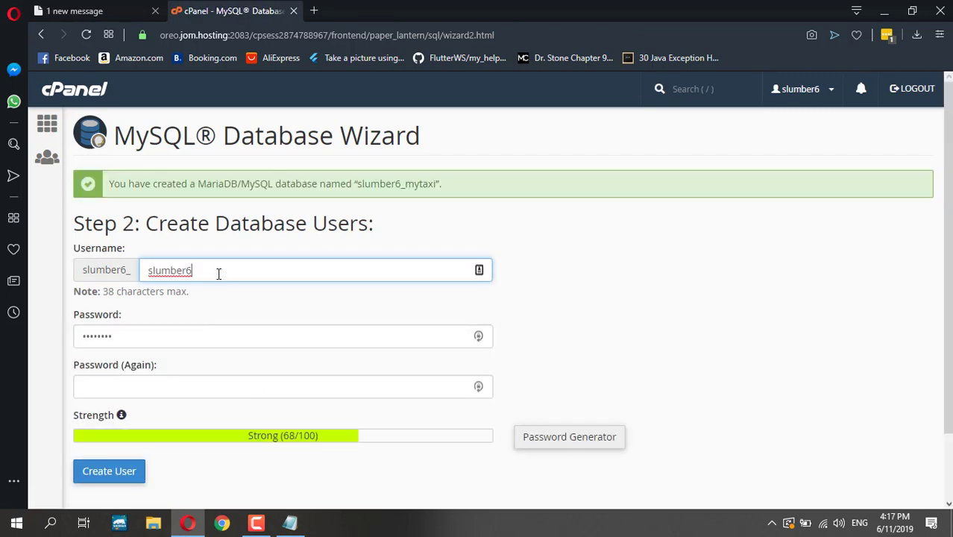
double_click(261, 225)
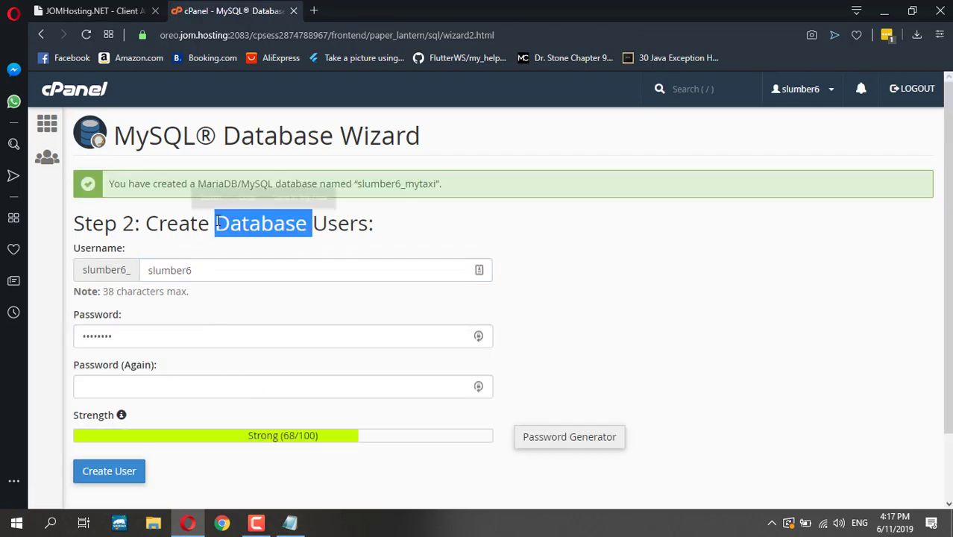
left_click(274, 234)
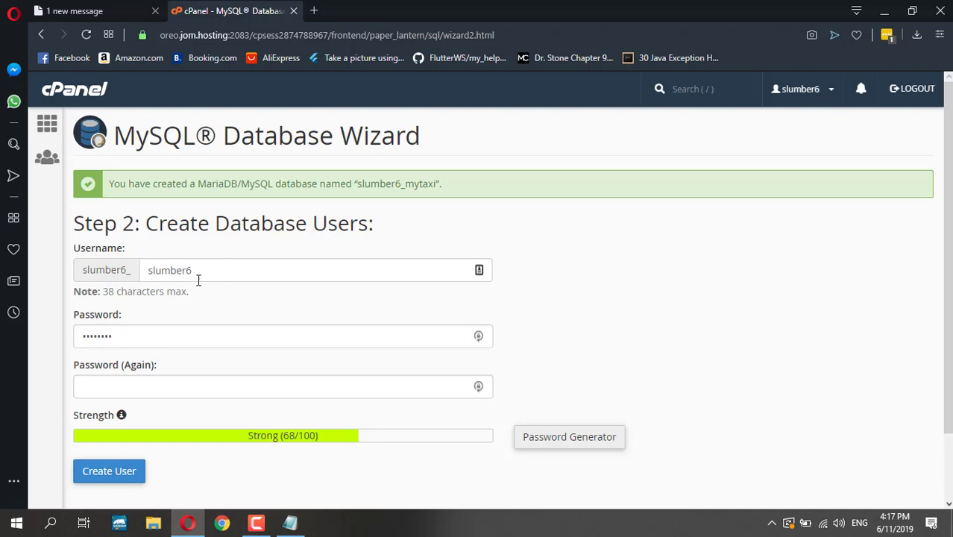
- Select the existing text in the Username field so it can be replaced
double_click(106, 271)
left_click(93, 269)
double_click(97, 270)
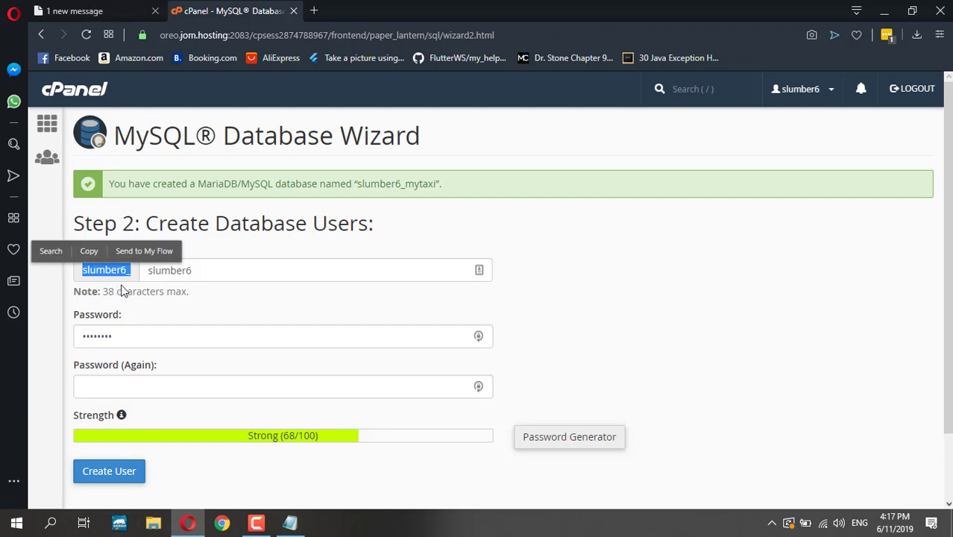
double_click(109, 274)
left_click(182, 301)
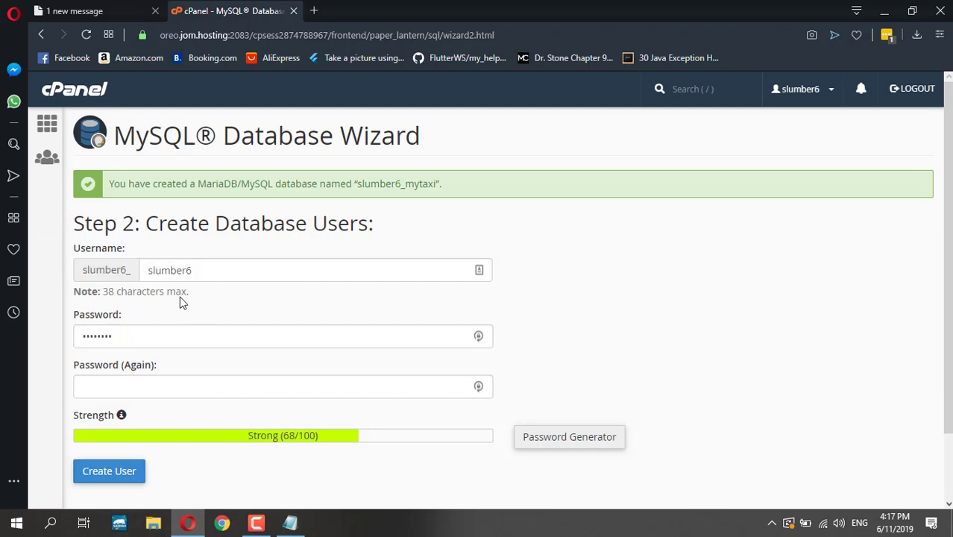
double_click(119, 275)
left_click(159, 291)
double_click(108, 267)
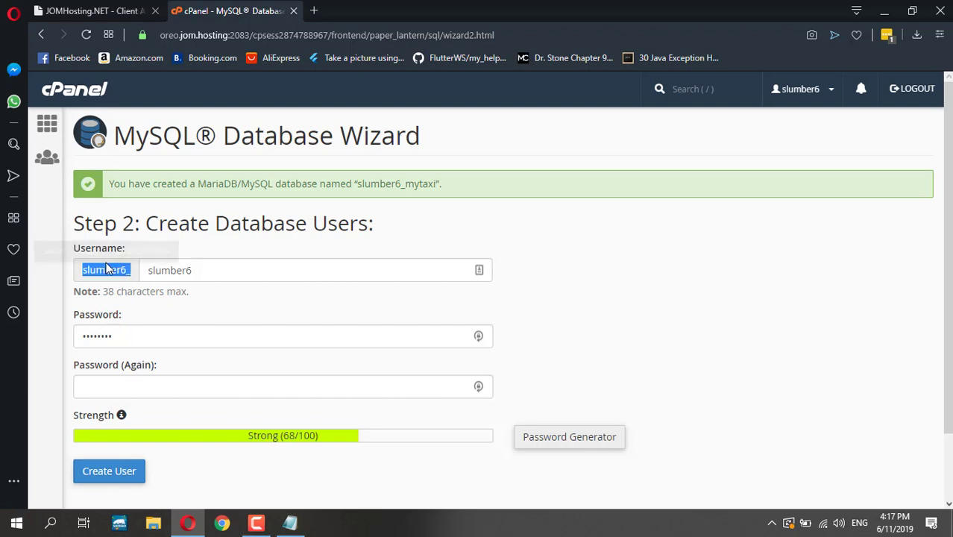
left_click(213, 270)
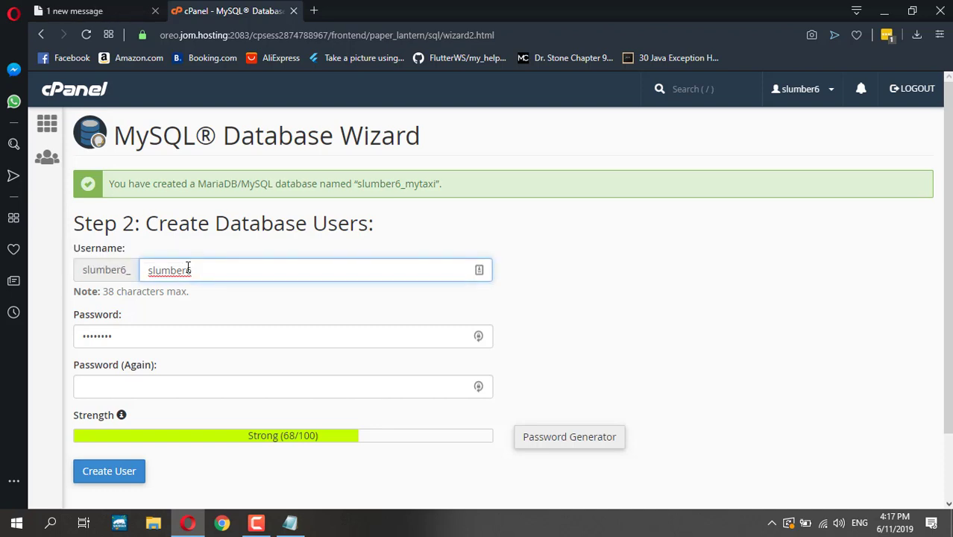
double_click(187, 269)
- Enter mytaxiadmin as the username and note 'dbuser = slumber6_mytaxiadmin' in Notepad
type("mytaxiadmin")
key("ctrl+a")
key("ctrl+c")
left_click(290, 524)
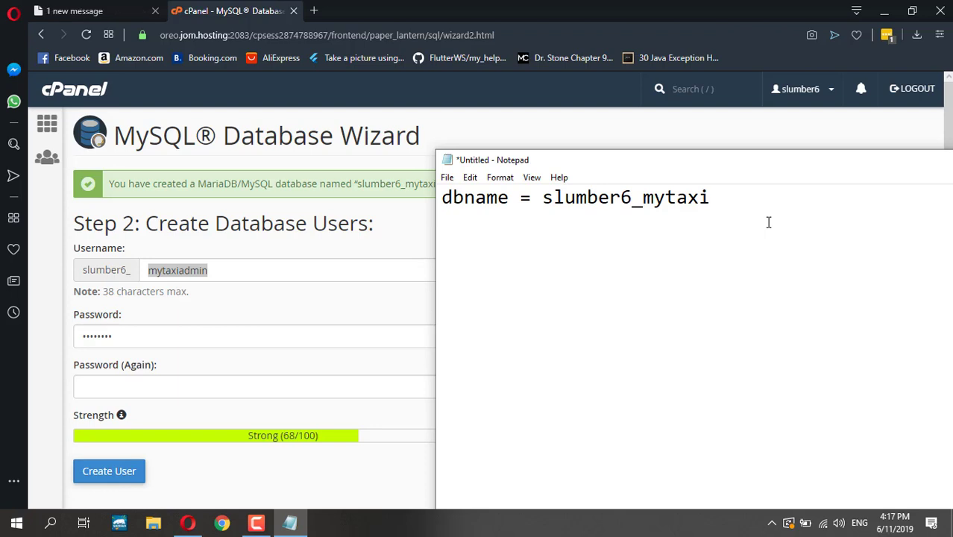
type("dbuser = ")
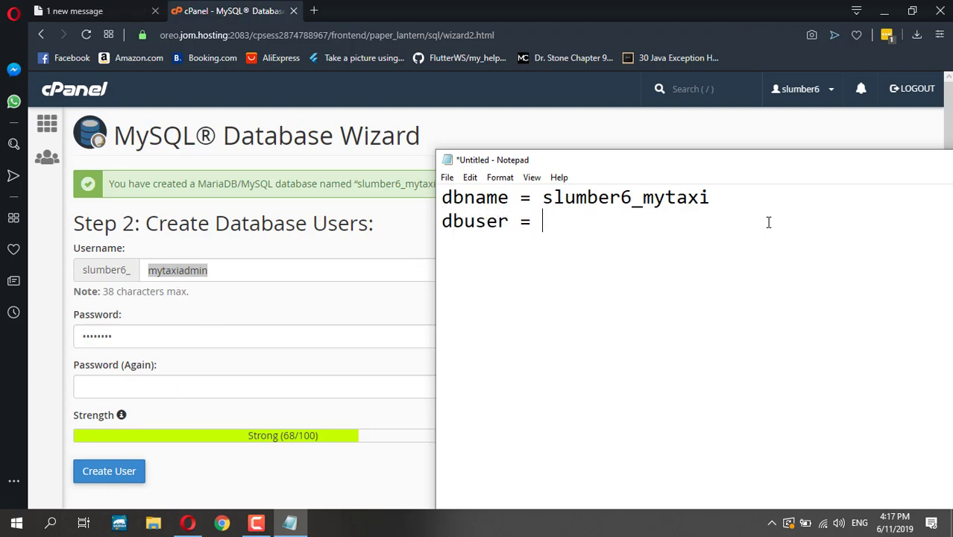
type("slumber6_")
key("ctrl+v")
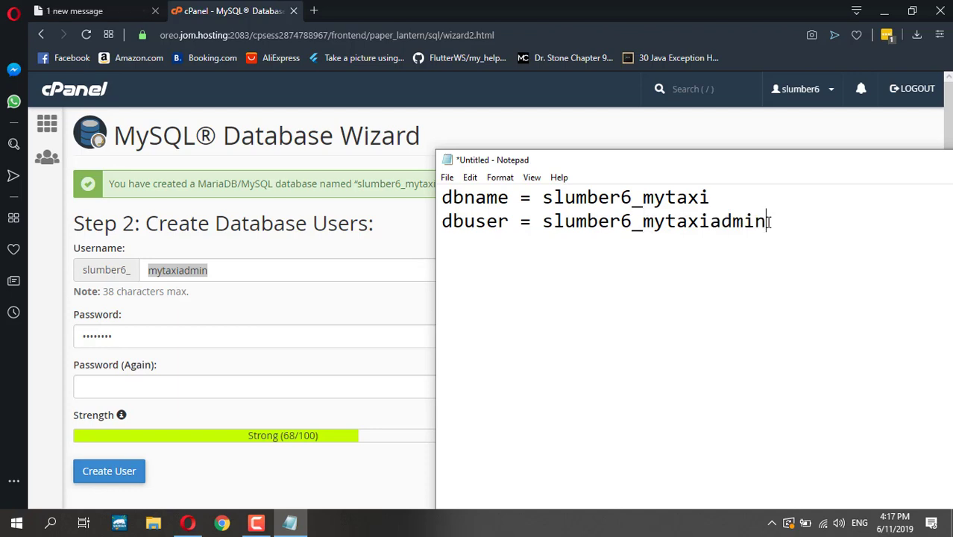
left_click(223, 321)
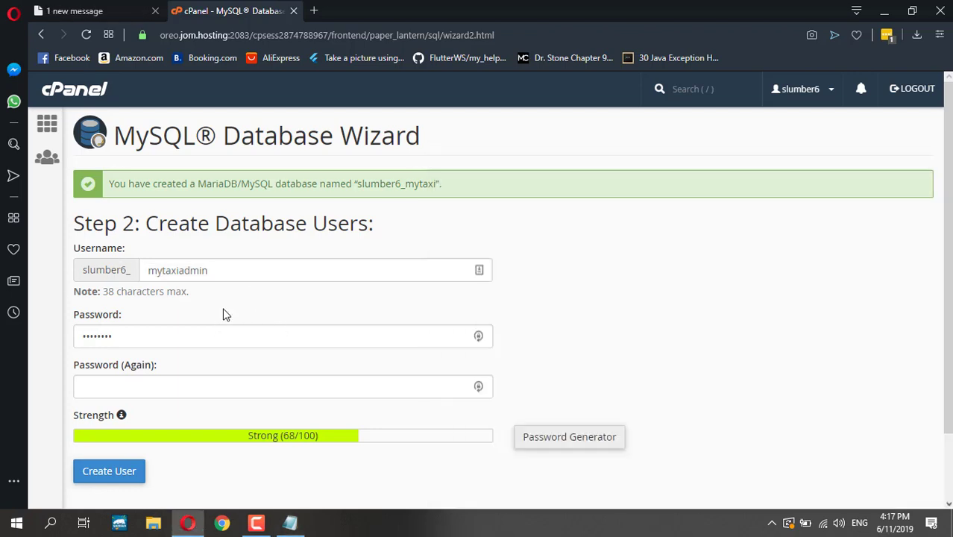
- Generate a random password with the Password Generator, copy it, and apply it to the form
left_click(553, 441)
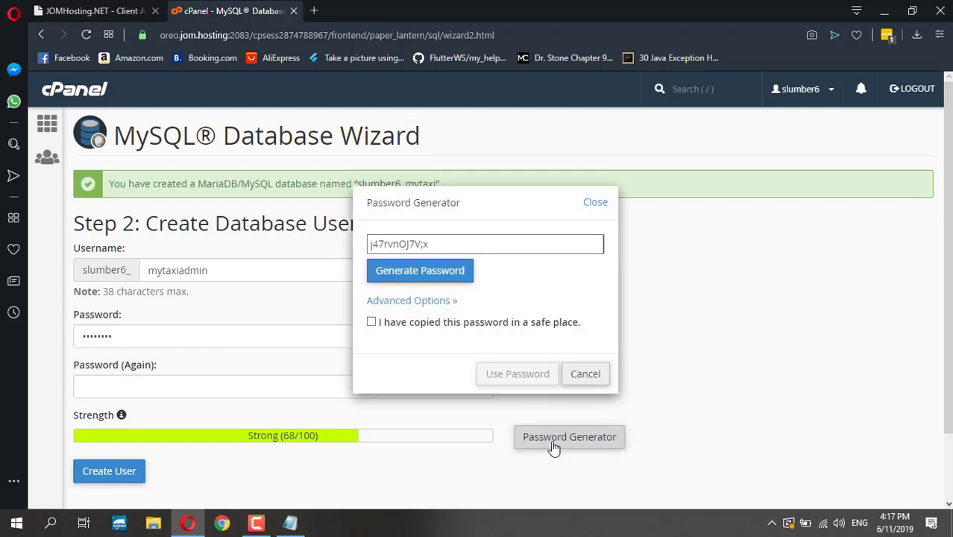
left_click(457, 273)
left_click(456, 273)
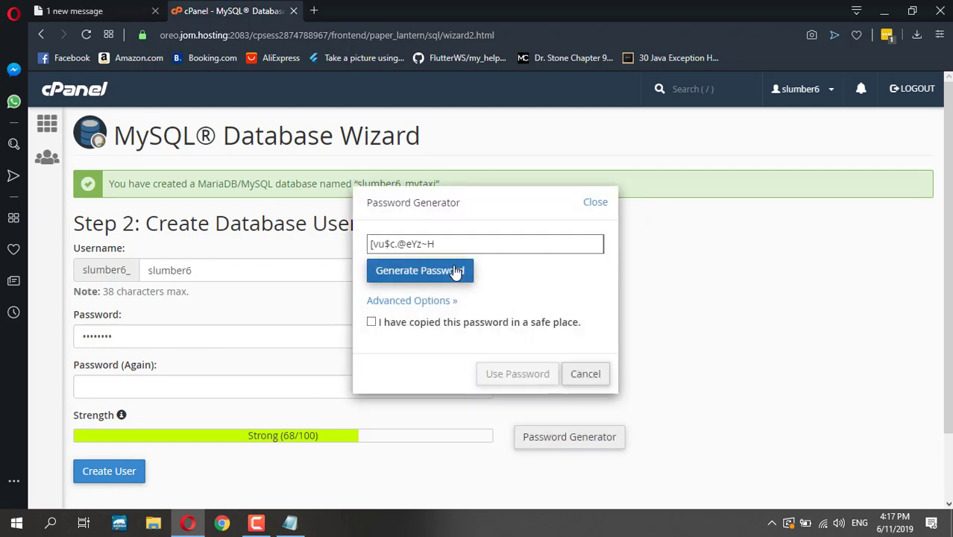
left_click(457, 272)
left_click(457, 272)
left_click(371, 322)
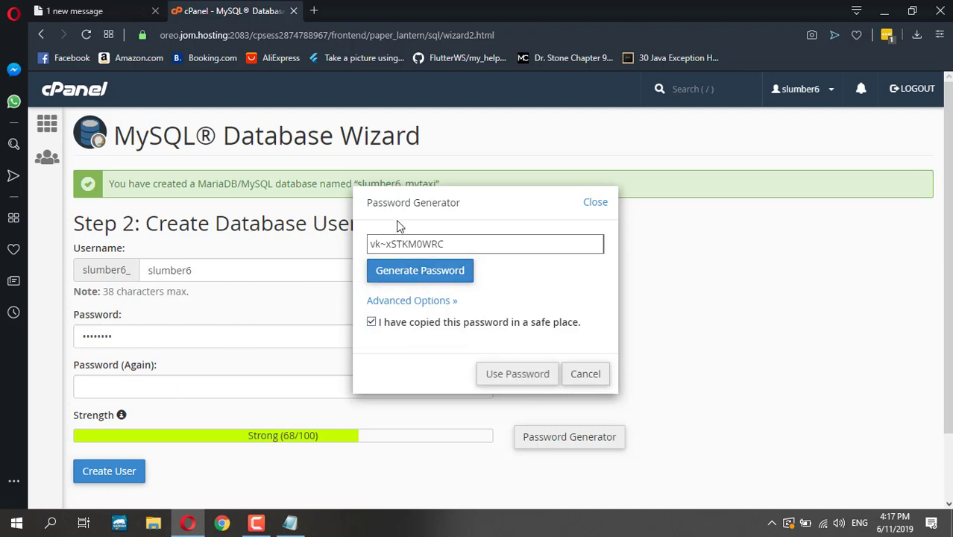
triple_click(416, 252)
right_click(416, 247)
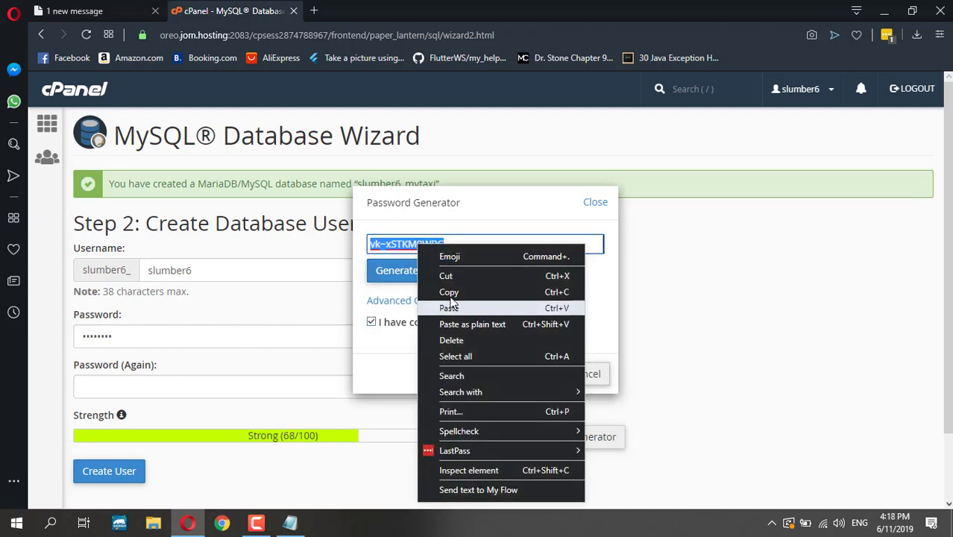
left_click(449, 293)
left_click(517, 374)
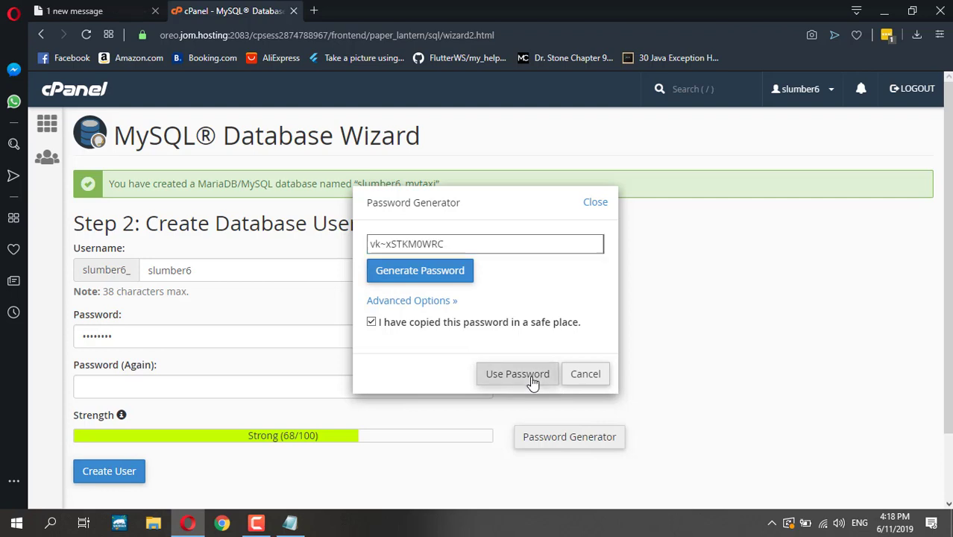
- Restore mytaxiadmin as the username by pasting it from the Notepad note
left_click_drag(212, 269, 136, 266)
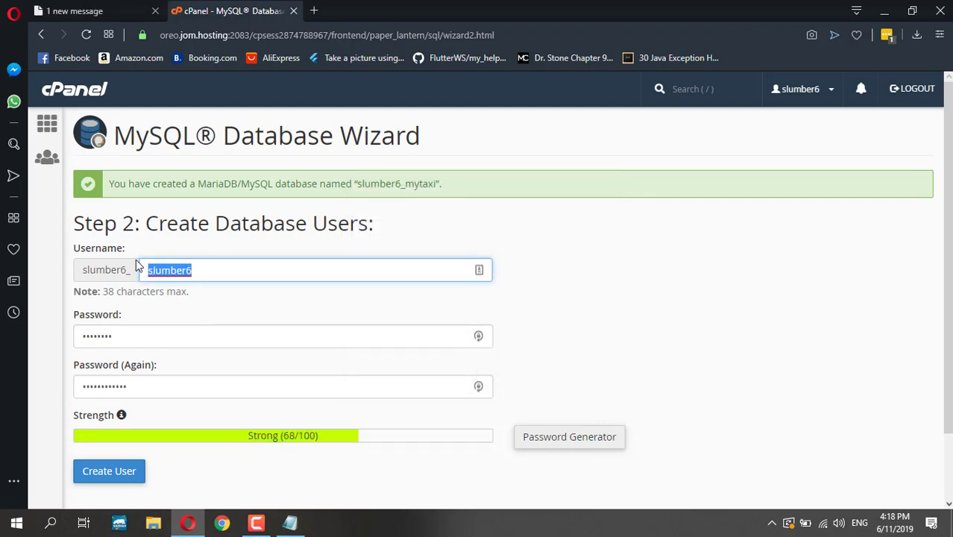
type("my")
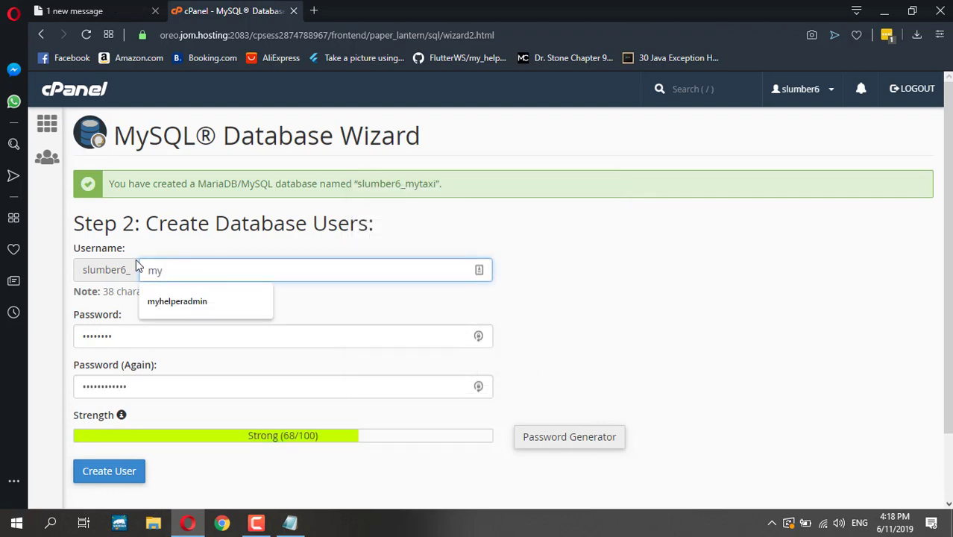
key("BackSpace")
key("BackSpace")
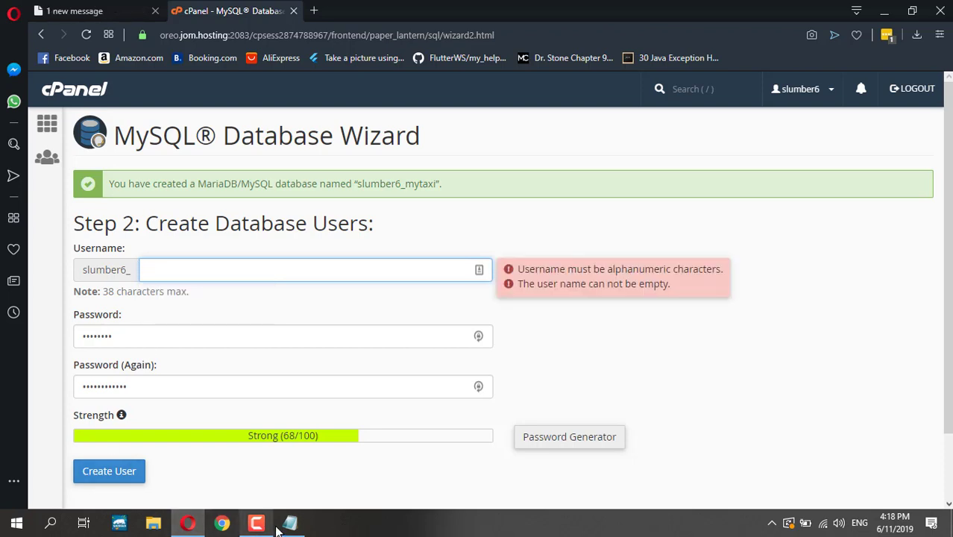
left_click(289, 523)
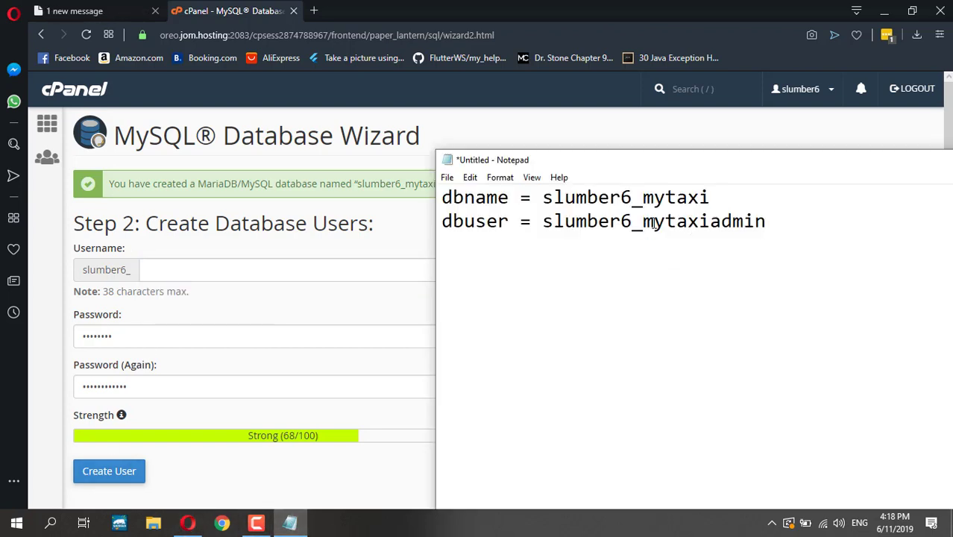
left_click_drag(644, 223, 684, 243)
key("ctrl+c")
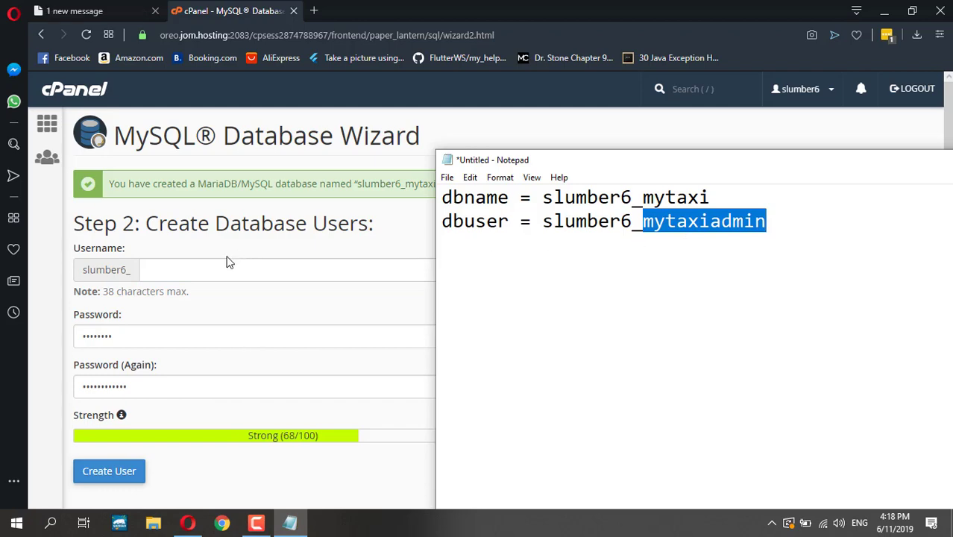
left_click(222, 266)
key("ctrl+v")
scroll(680, 336, "down", 2)
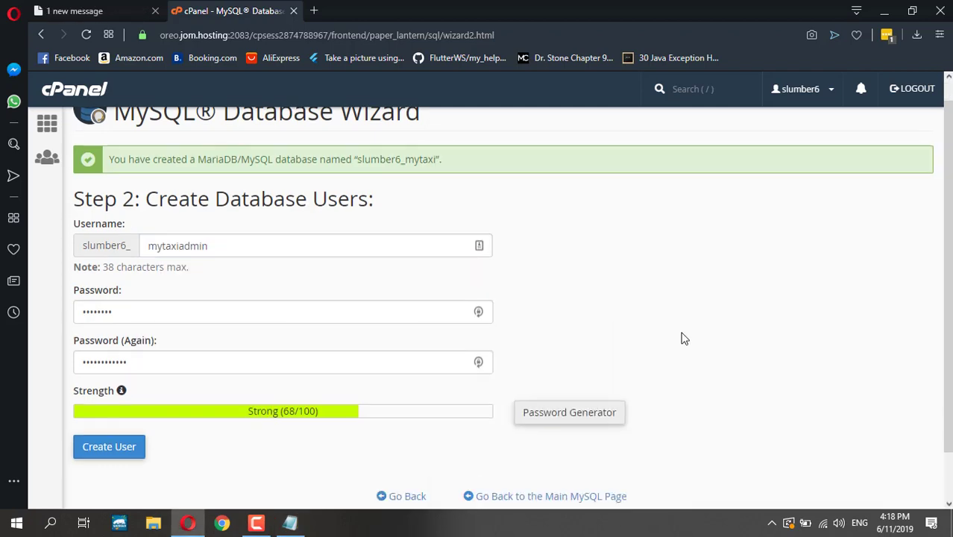
left_click(289, 521)
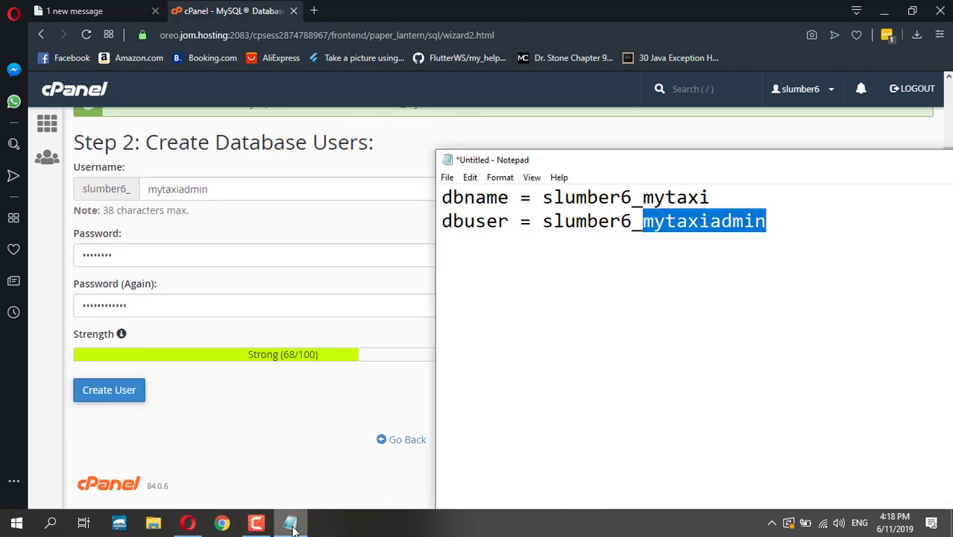
left_click(283, 516)
left_click(215, 298)
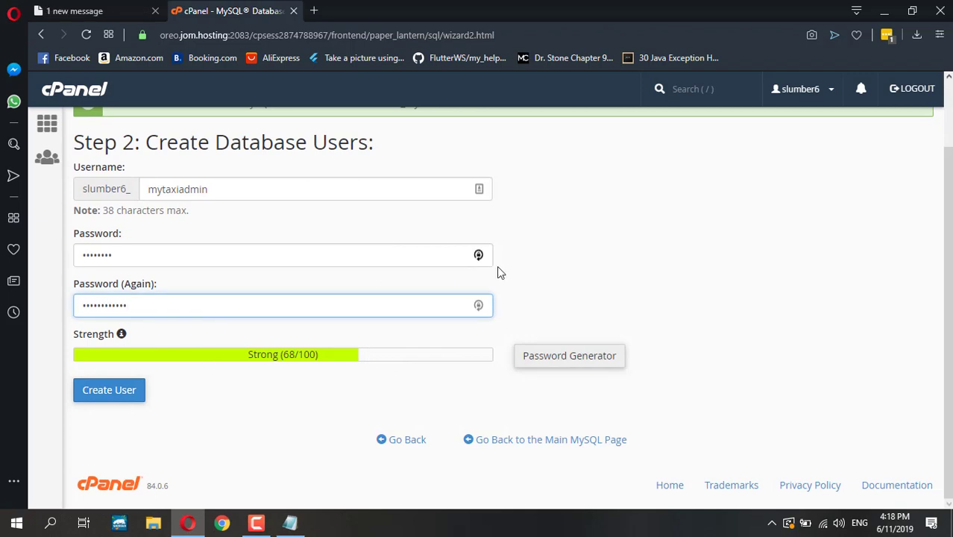
- Generate a new password and paste it into both password fields, rated Very Strong (100/100)
left_click(544, 355)
left_click(424, 277)
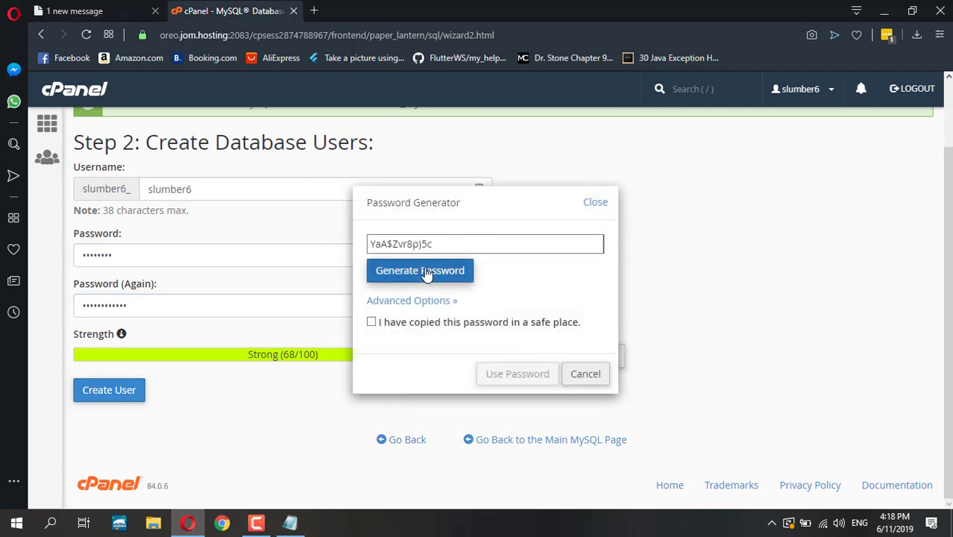
left_click(426, 274)
left_click(426, 275)
key("ctrl+c")
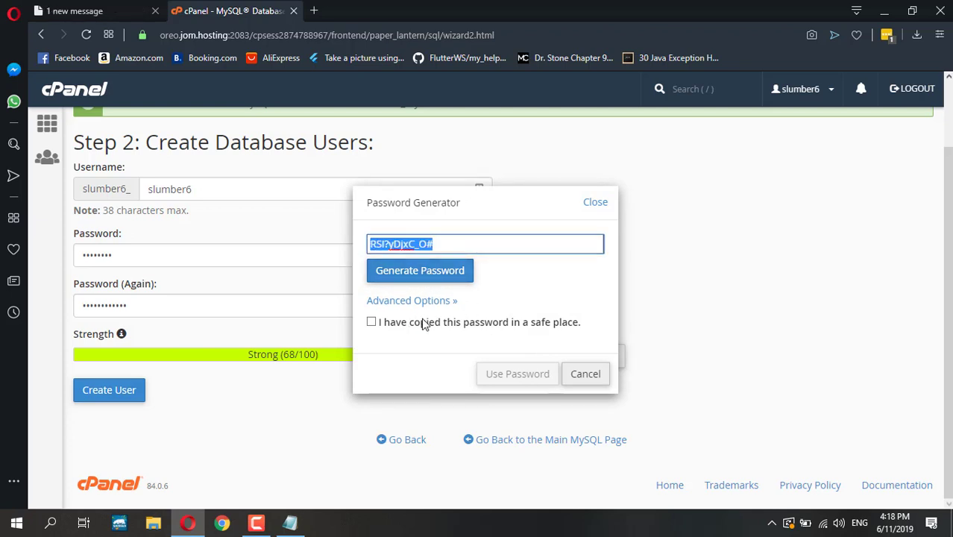
left_click(416, 329)
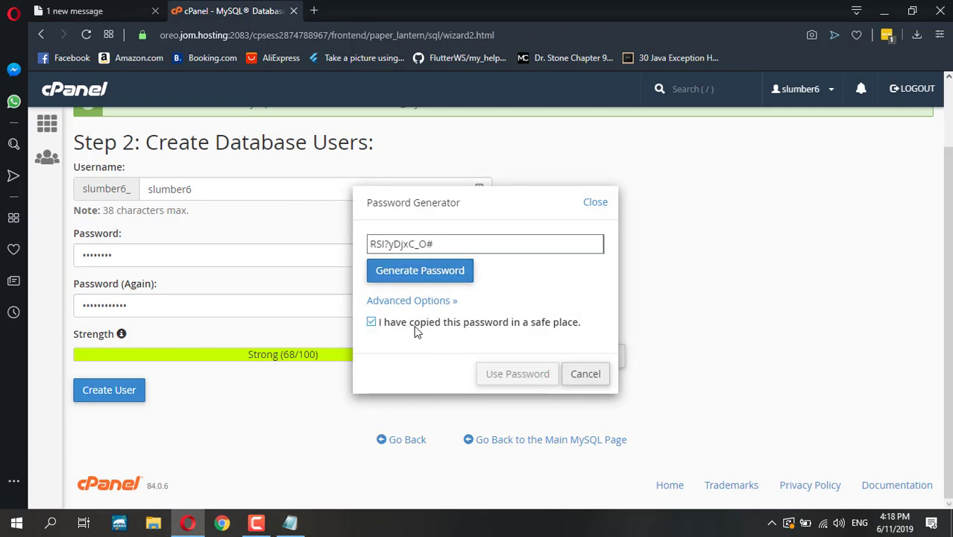
left_click(497, 374)
key("BackSpace")
key("BackSpace")
key("BackSpace")
key("BackSpace")
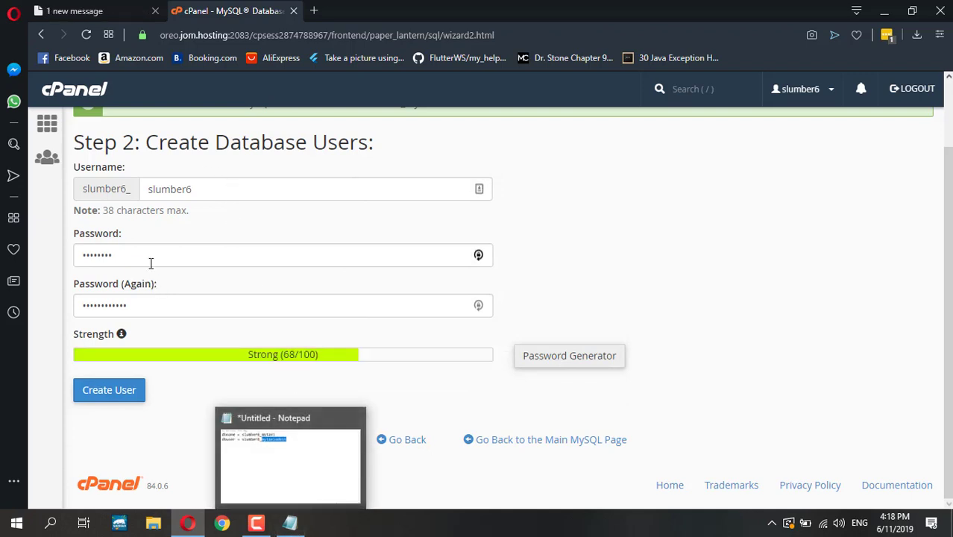
left_click_drag(150, 257, 36, 253)
key("ctrl+v")
left_click_drag(155, 304, 77, 311)
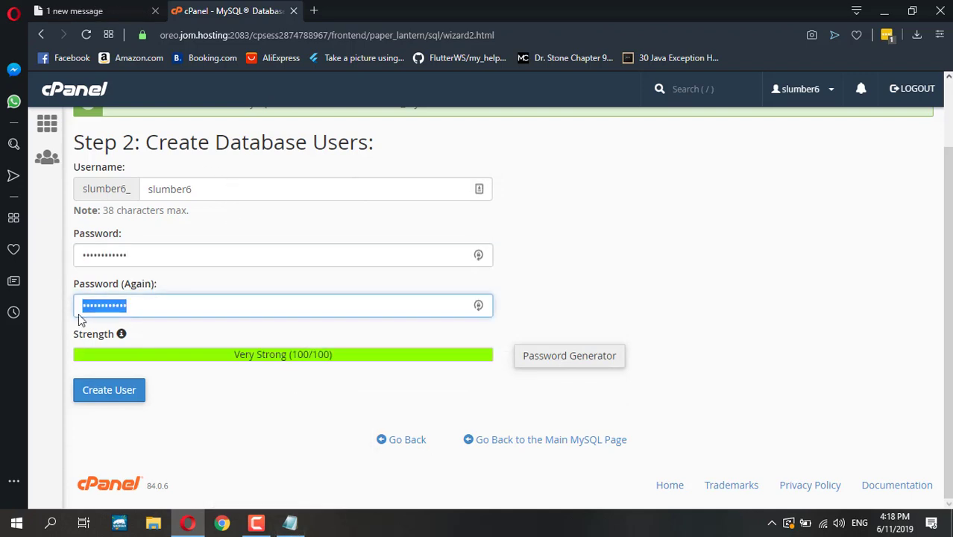
key("ctrl+v")
left_click(290, 523)
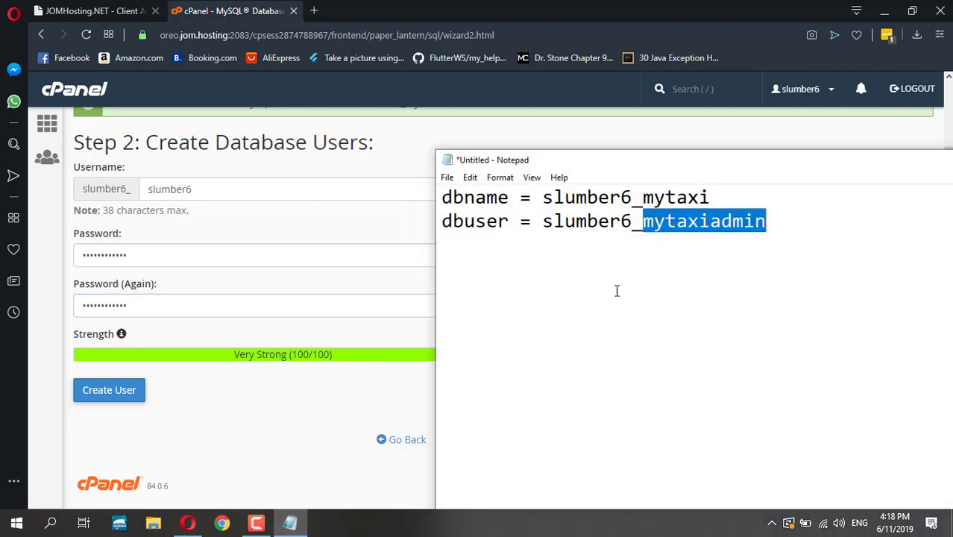
- Add a third note line 'dbpass = ' with the pasted generated password, then copy 'mytaxiadmin'
left_click(782, 221)
key("Return")
type("pass")
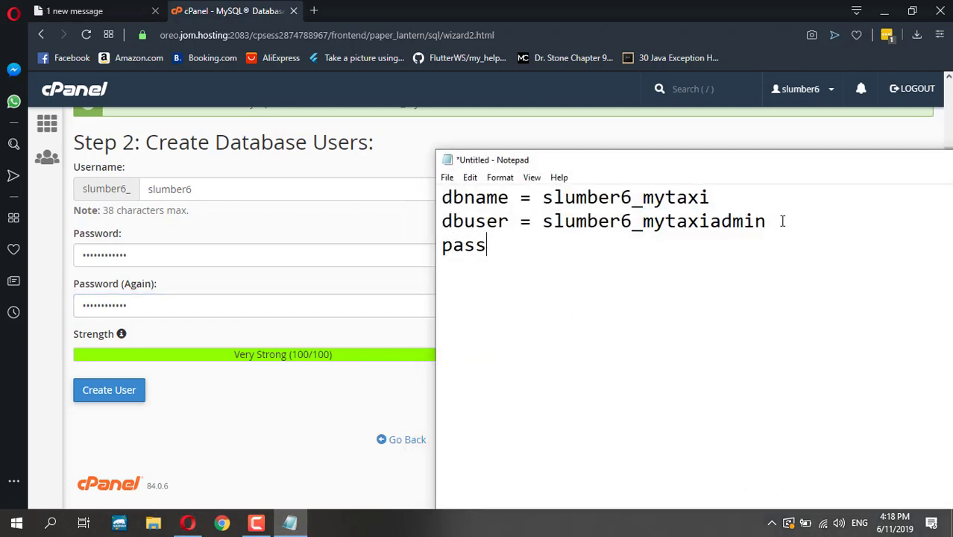
key("BackSpace")
key("BackSpace")
key("BackSpace")
key("BackSpace")
key("BackSpace")
type("dbpass")
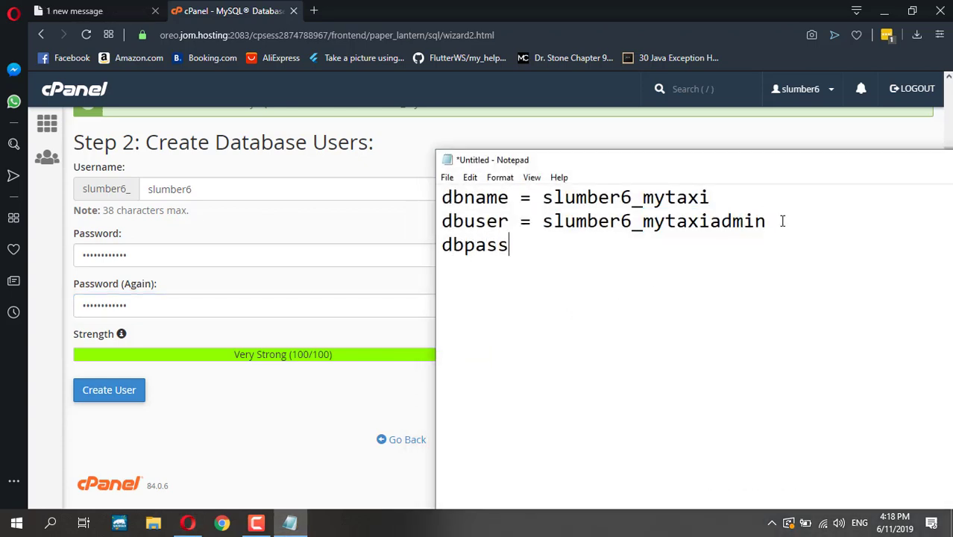
type(" =")
key("ctrl+v")
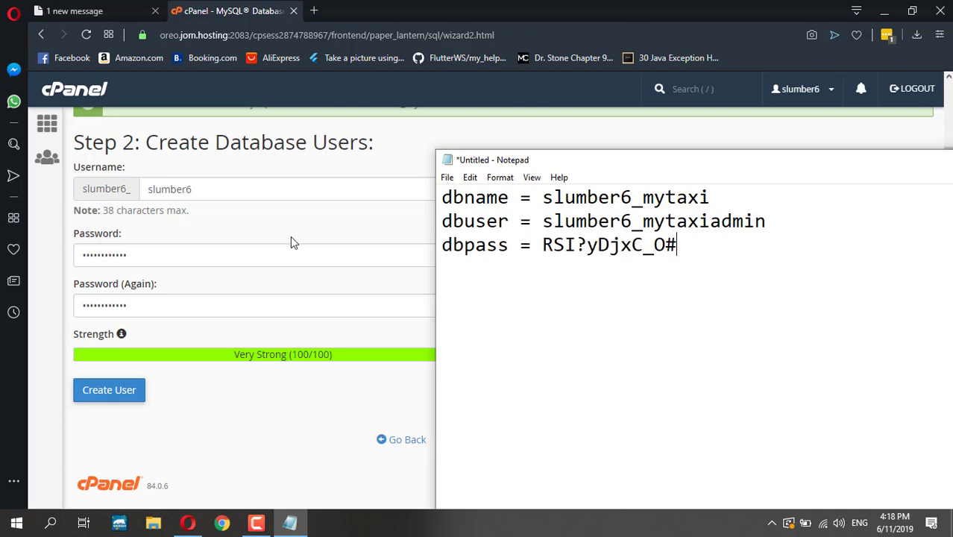
left_click_drag(645, 227, 766, 228)
key("ctrl+c")
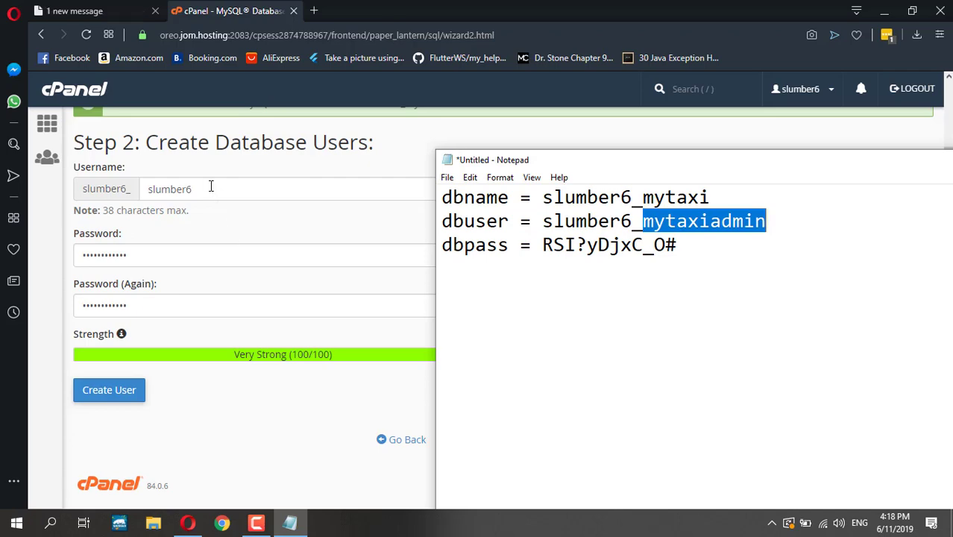
- Create the database user mytaxiadmin and add it to slumber6_mytaxi with ALL PRIVILEGES
double_click(212, 189)
key("ctrl+v")
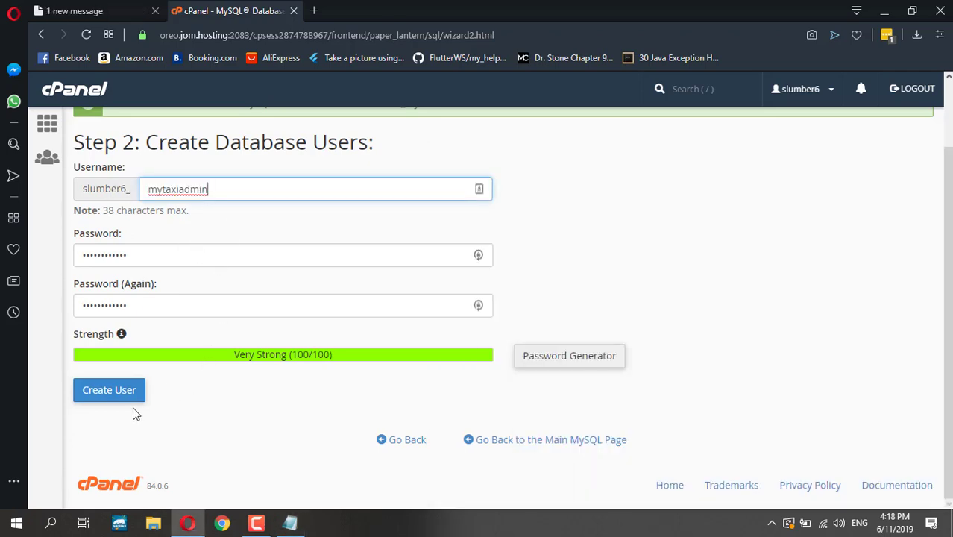
left_click(123, 395)
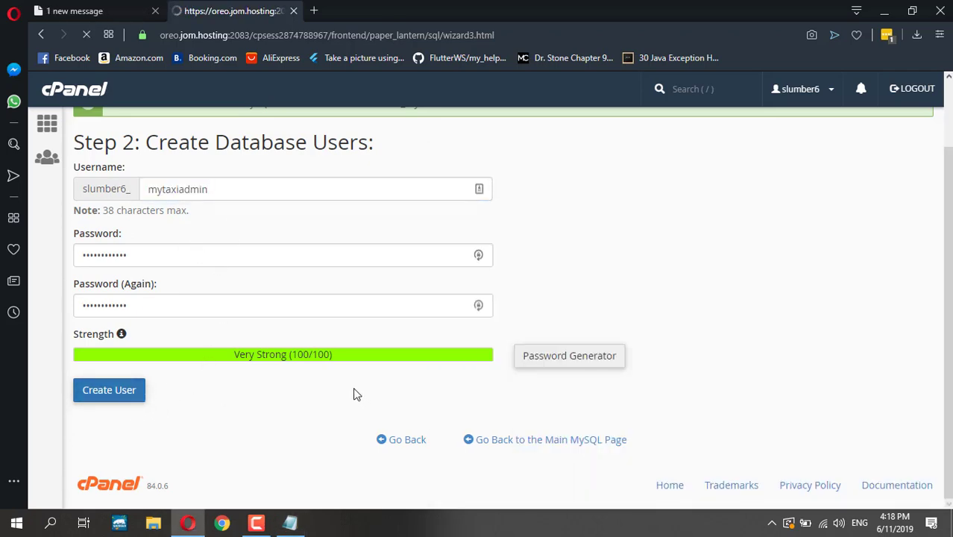
scroll(302, 368, "down", 2)
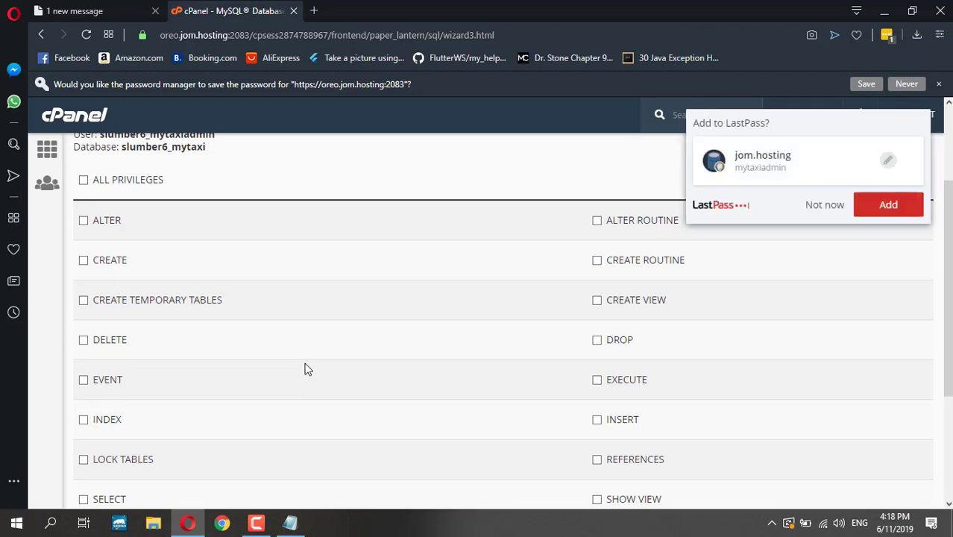
left_click(83, 180)
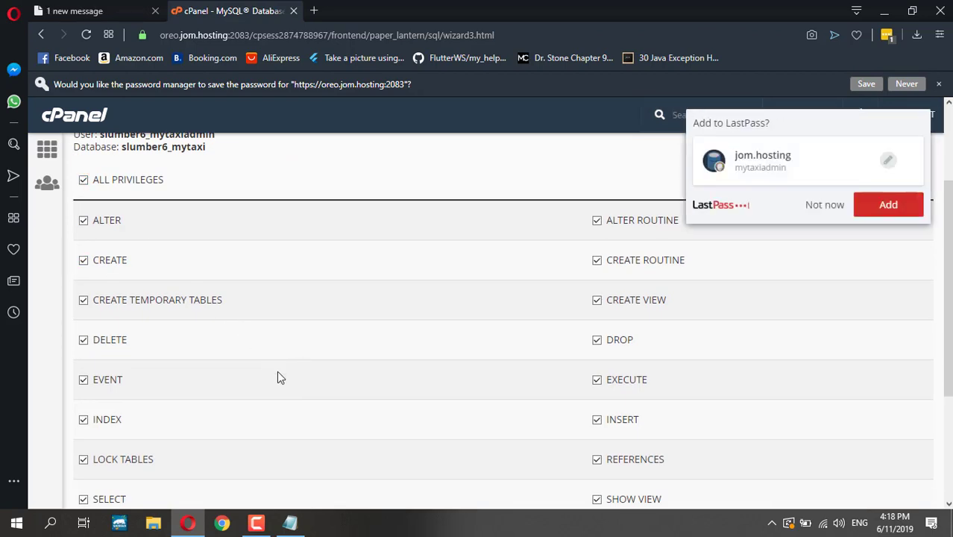
scroll(276, 371, "down", 3)
left_click(126, 395)
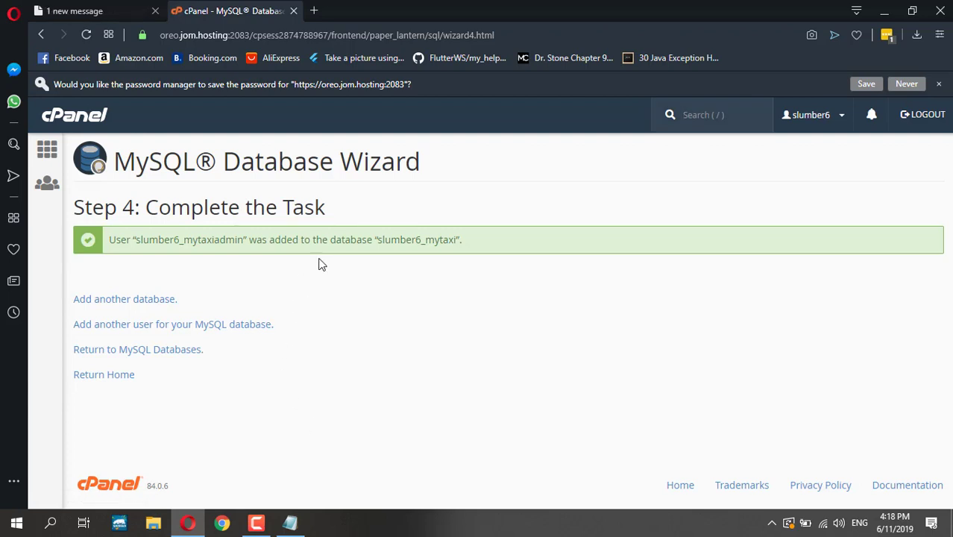
- Deselect the note text, return to MySQL Databases and cPanel home, and launch phpMyAdmin
left_click(290, 523)
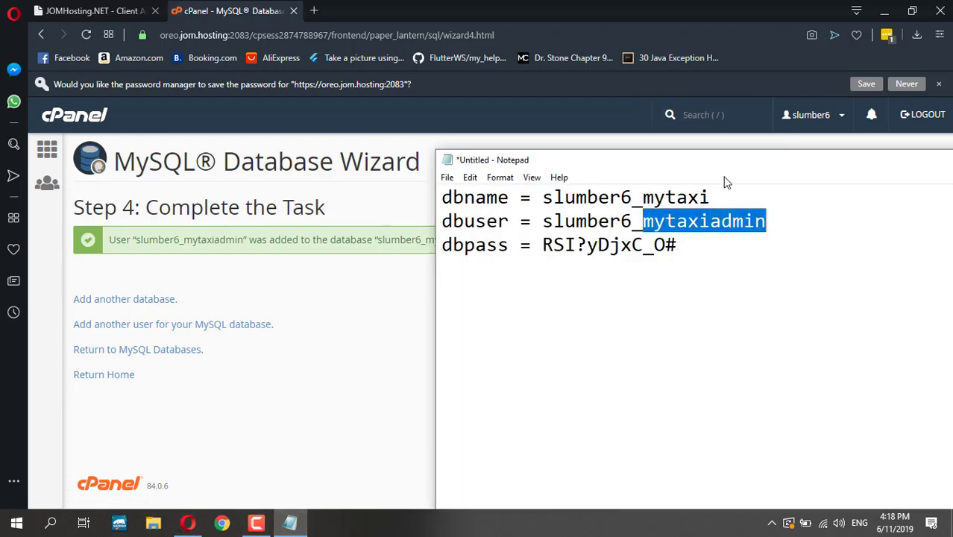
left_click(759, 255)
left_click(330, 358)
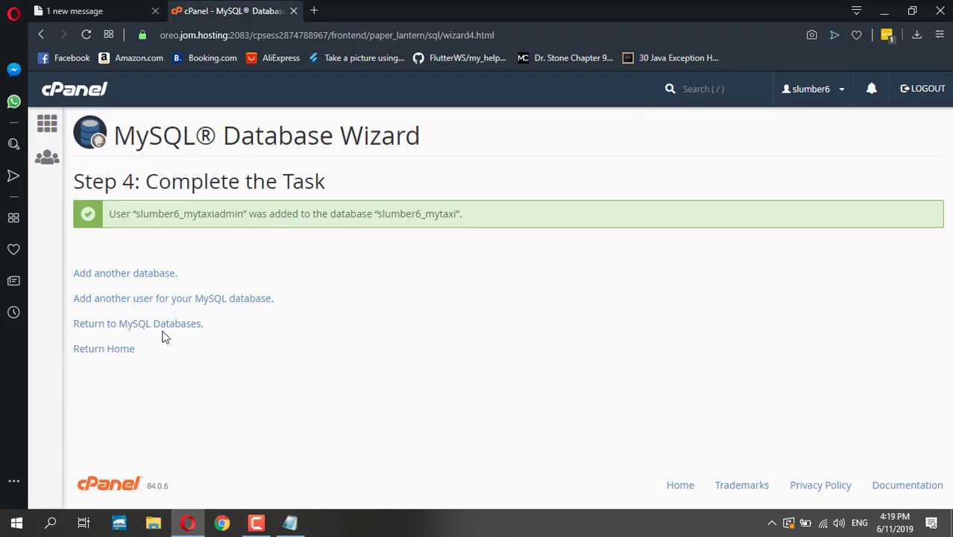
left_click(163, 328)
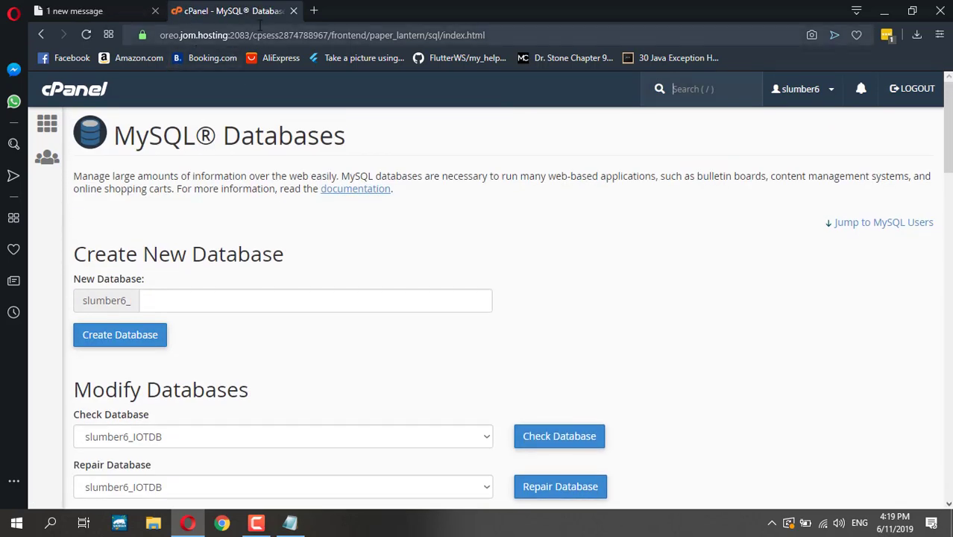
left_click(47, 123)
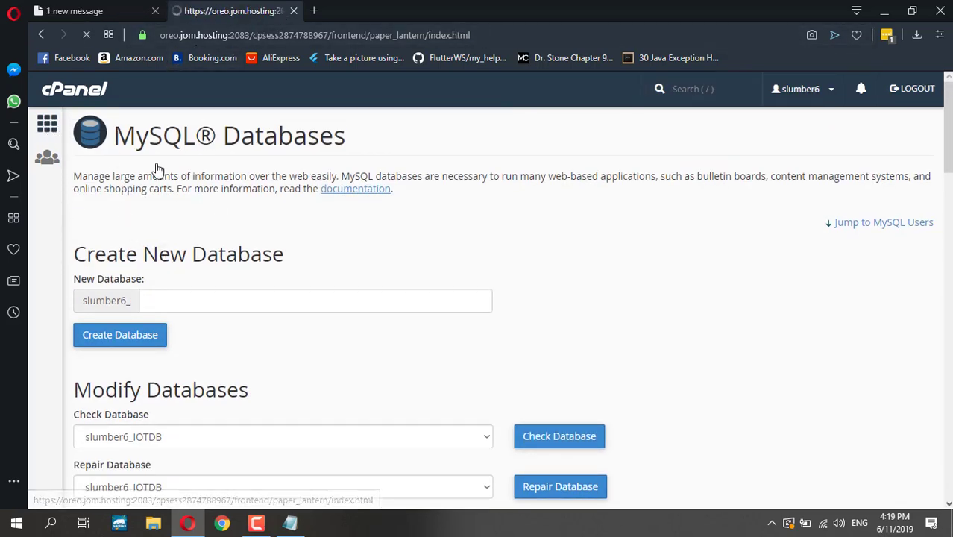
scroll(163, 223, "down", 2)
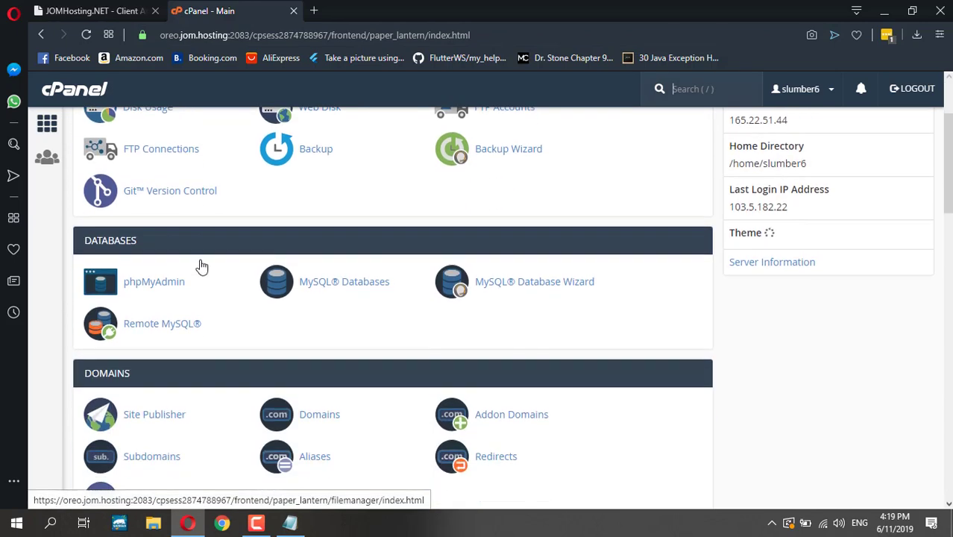
left_click(155, 287)
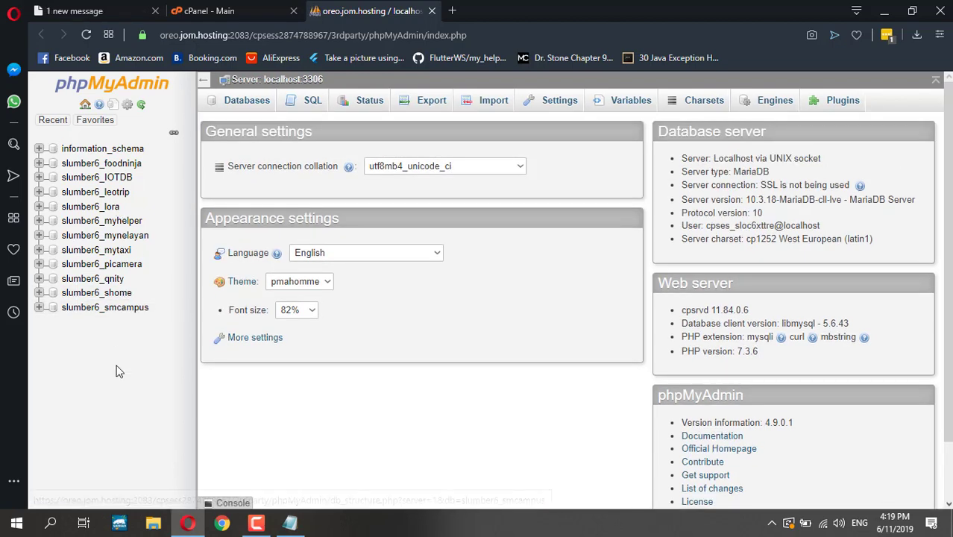
- Confirm in phpMyAdmin that slumber6_mytaxi has no tables, then return to the cPanel main tab
left_click(97, 250)
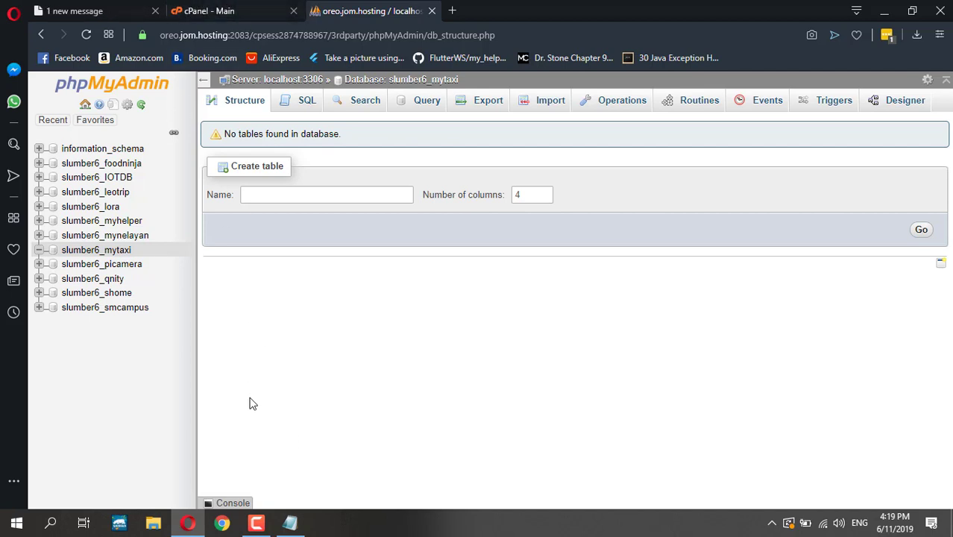
left_click(257, 8)
scroll(227, 281, "up", 2)
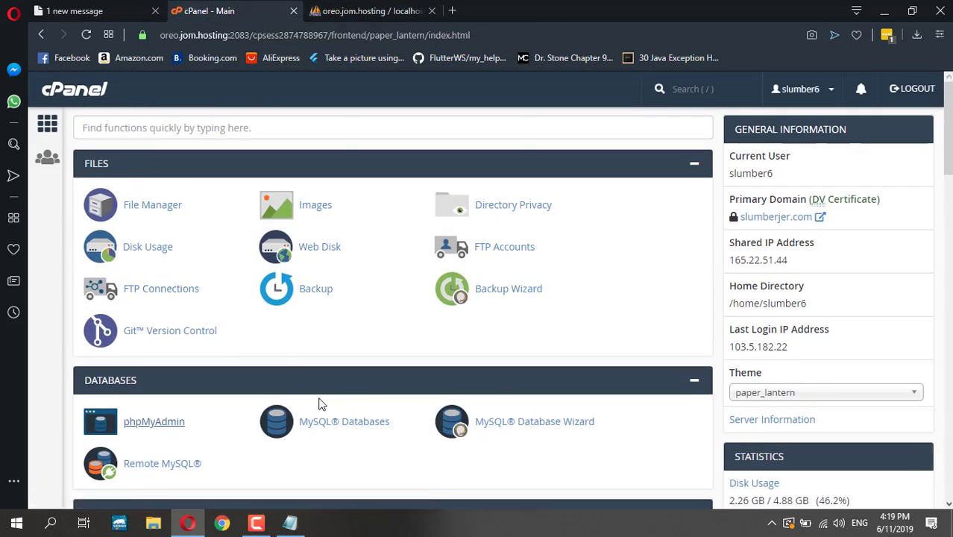
- In File Manager, create a folder named mytaxi inside public_html and open it
left_click(148, 211)
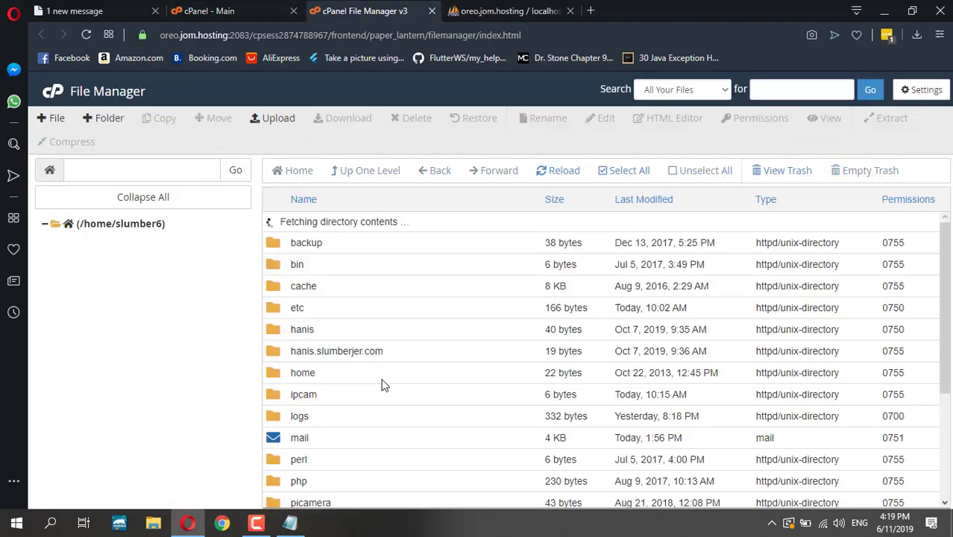
scroll(382, 382, "down", 2)
double_click(273, 387)
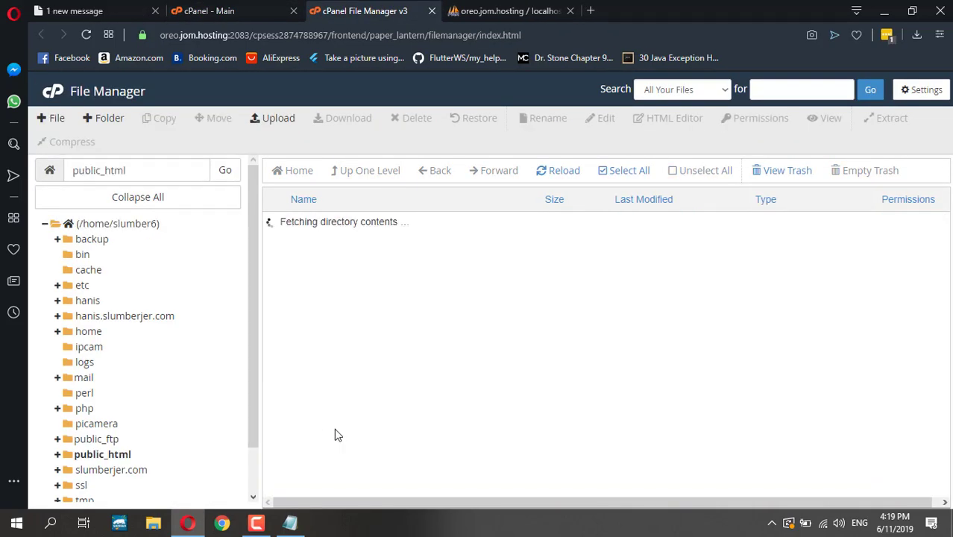
scroll(343, 438, "down", 5)
scroll(343, 438, "up", 5)
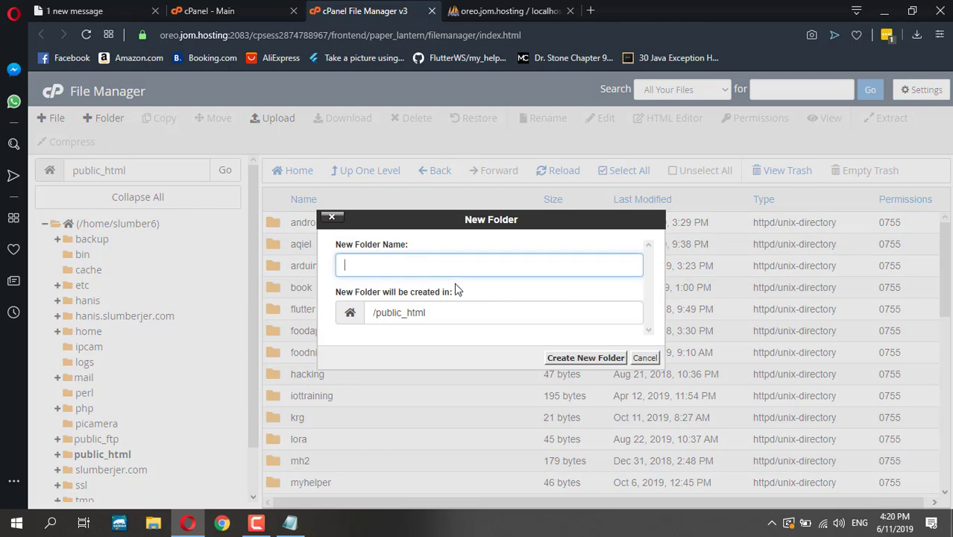
type("mytaxi")
left_click(605, 357)
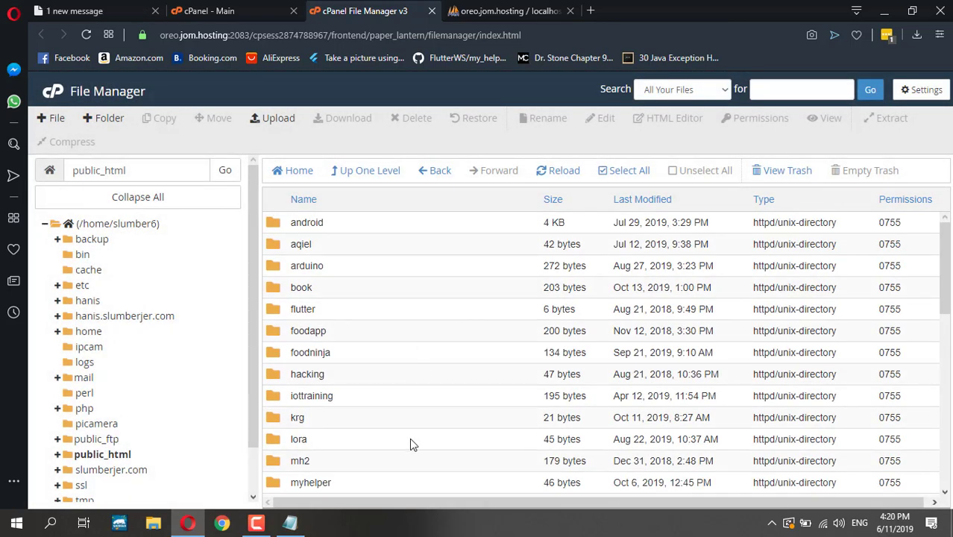
scroll(358, 471, "down", 2)
scroll(349, 463, "up", 3)
scroll(313, 436, "down", 4)
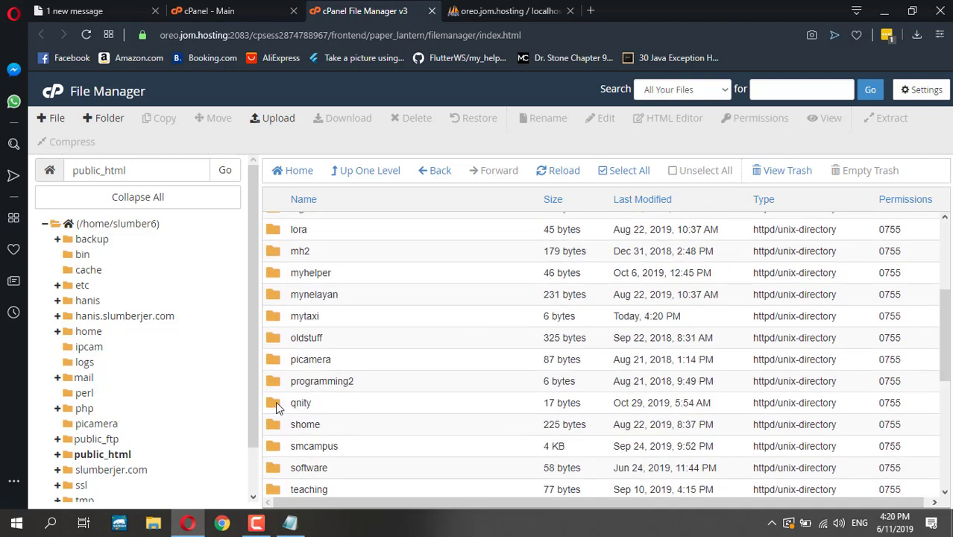
double_click(278, 316)
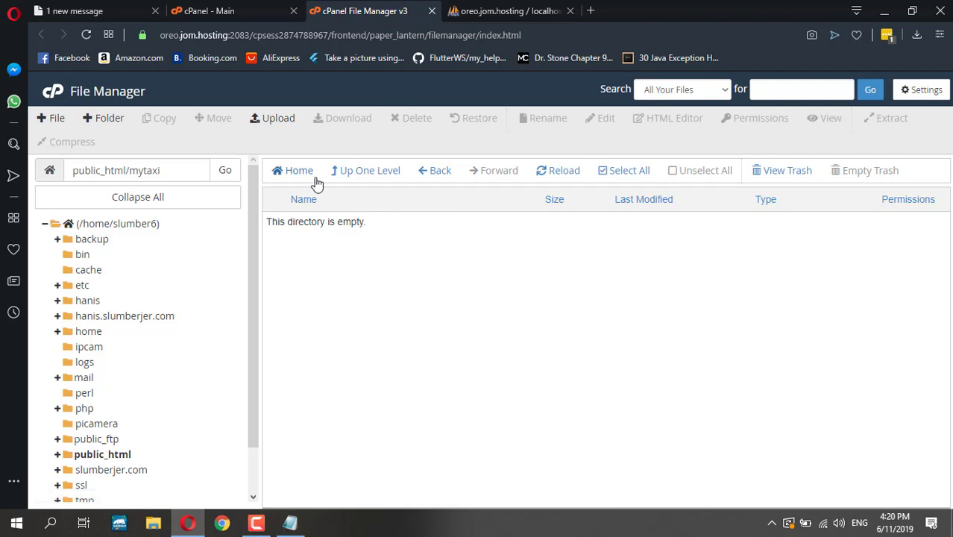
- Open public_html/foodninja/php/dbconnect.php in the editor, select all its code, then close it
left_click(361, 171)
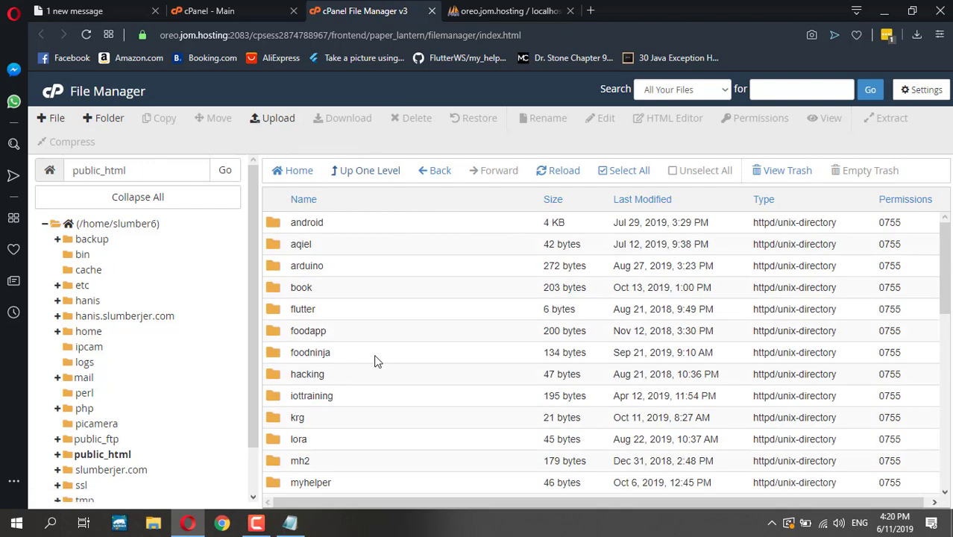
double_click(271, 353)
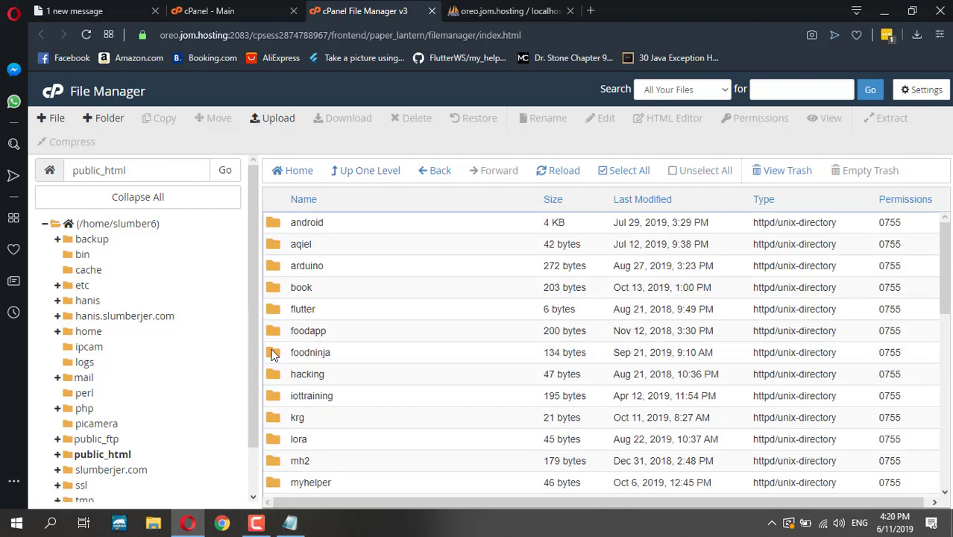
double_click(274, 244)
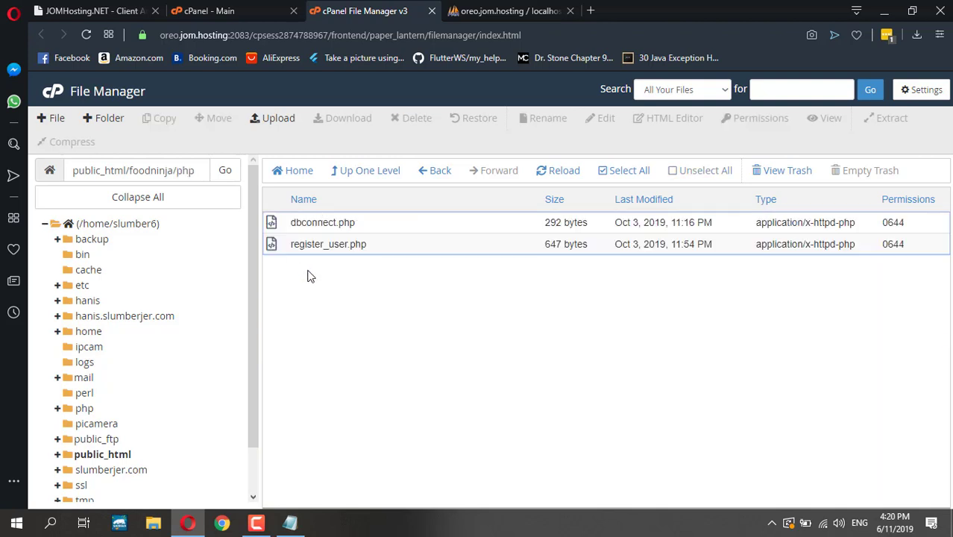
left_click(303, 223)
right_click(303, 225)
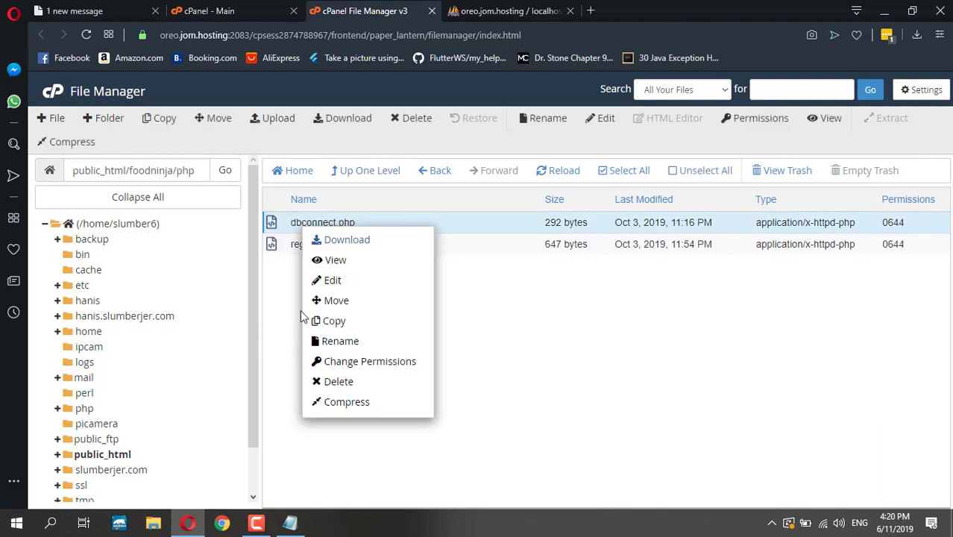
left_click(346, 286)
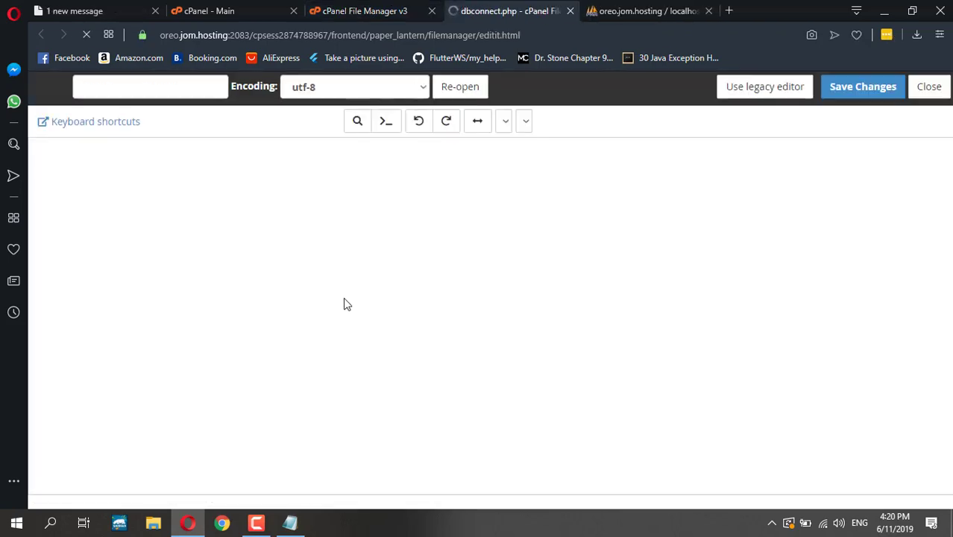
key("ctrl+a")
key("ctrl+c")
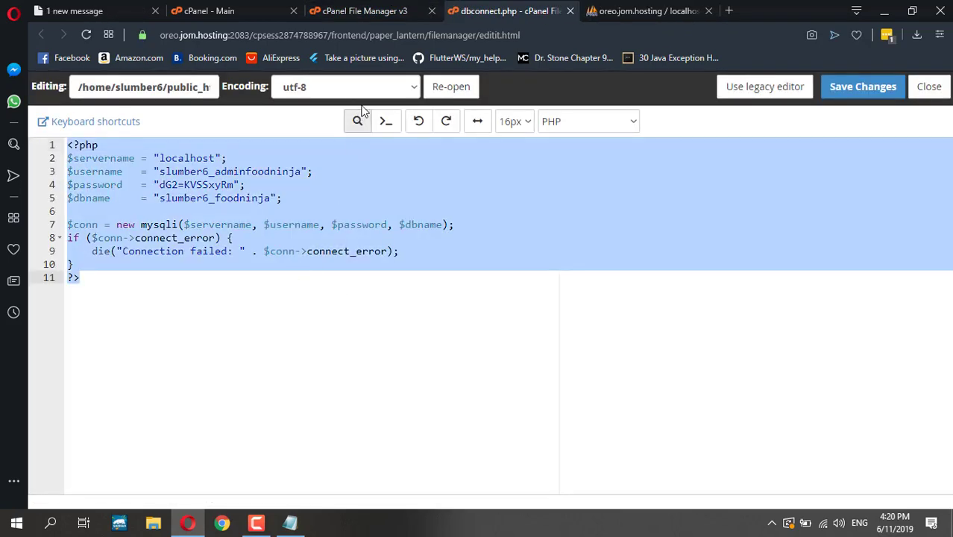
left_click(571, 10)
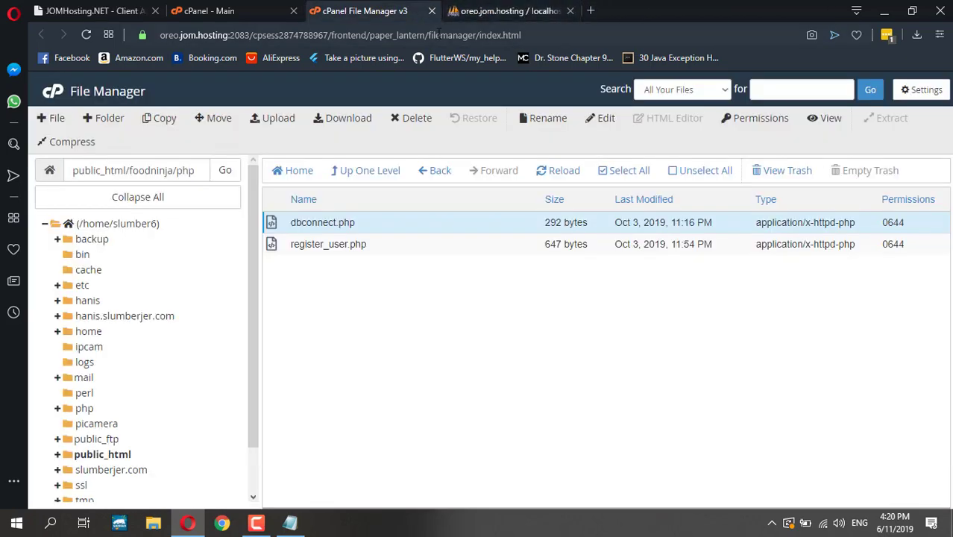
- Go up to public_html, open mytaxi, and create a new empty file named dbconnect.php
left_click(349, 170)
left_click(352, 170)
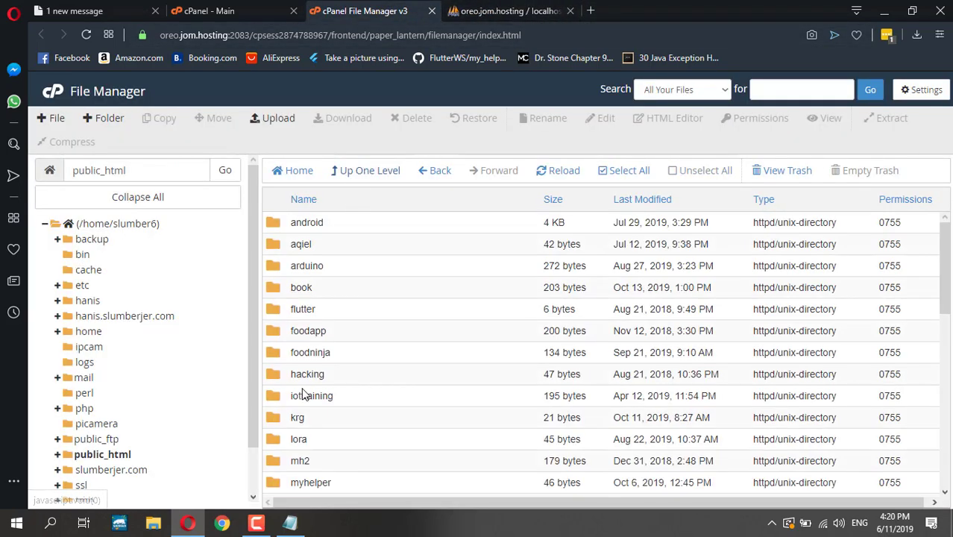
scroll(302, 389, "down", 2)
scroll(299, 380, "down", 5)
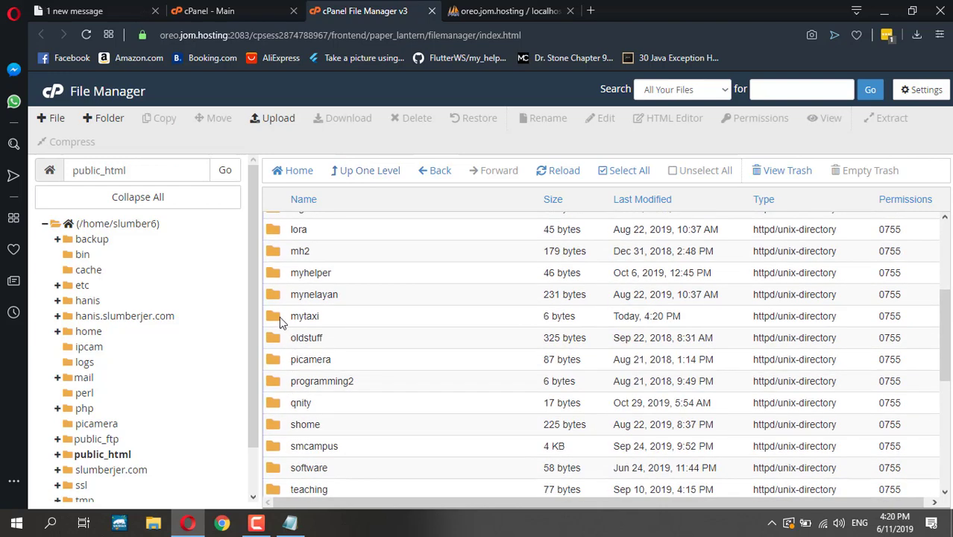
double_click(298, 311)
left_click(49, 118)
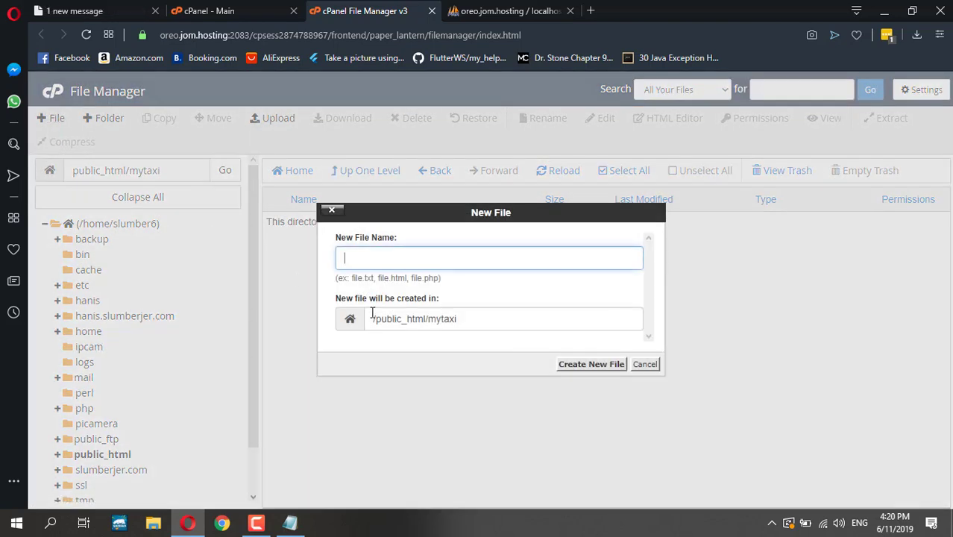
type("dbconnect.php")
left_click(586, 365)
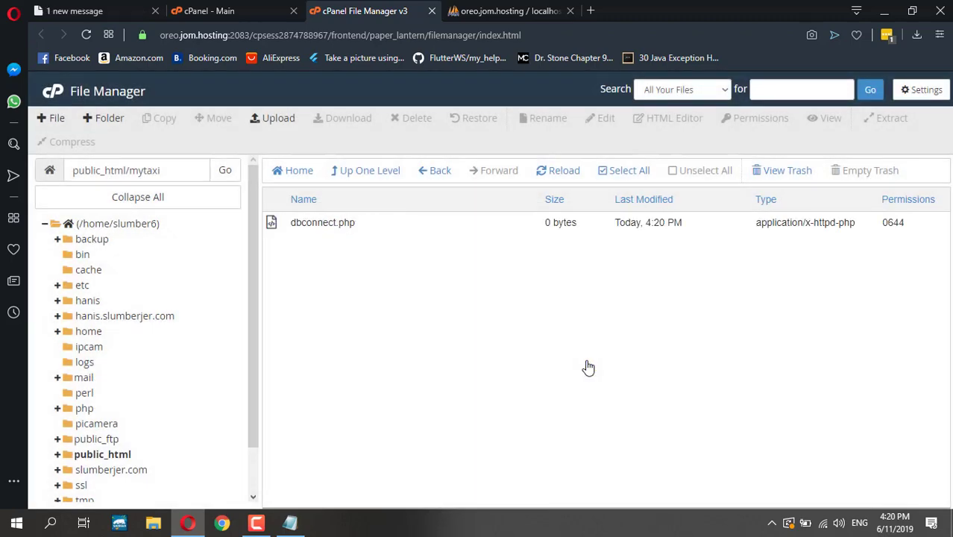
left_click(287, 227)
right_click(287, 227)
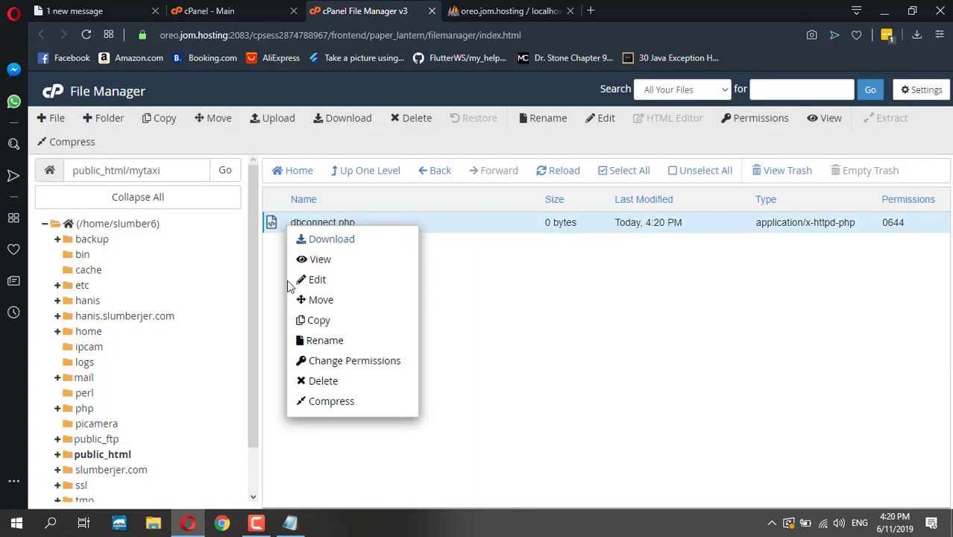
- Paste the copied connection code into dbconnect.php and replace the line 3 username with mytaxiadmin
left_click(316, 280)
key("ctrl+v")
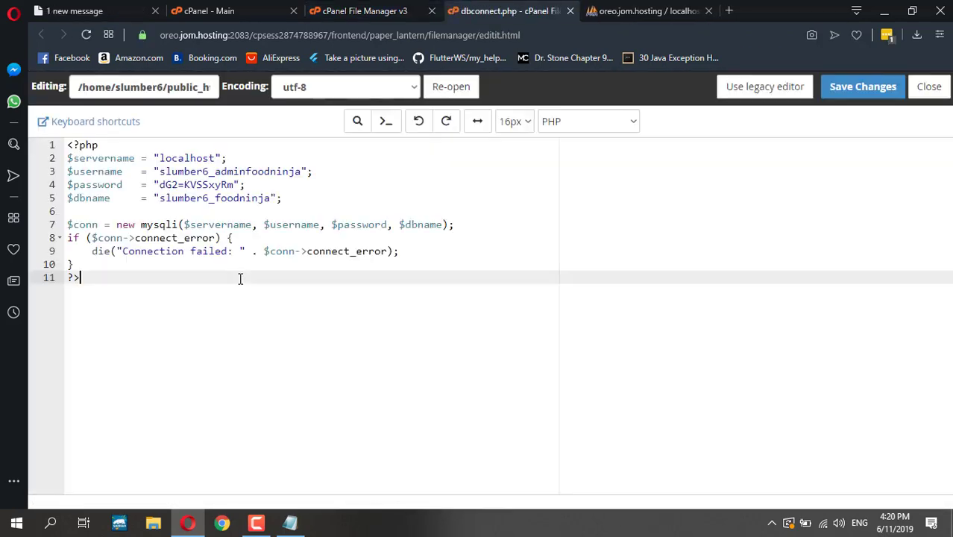
left_click(290, 522)
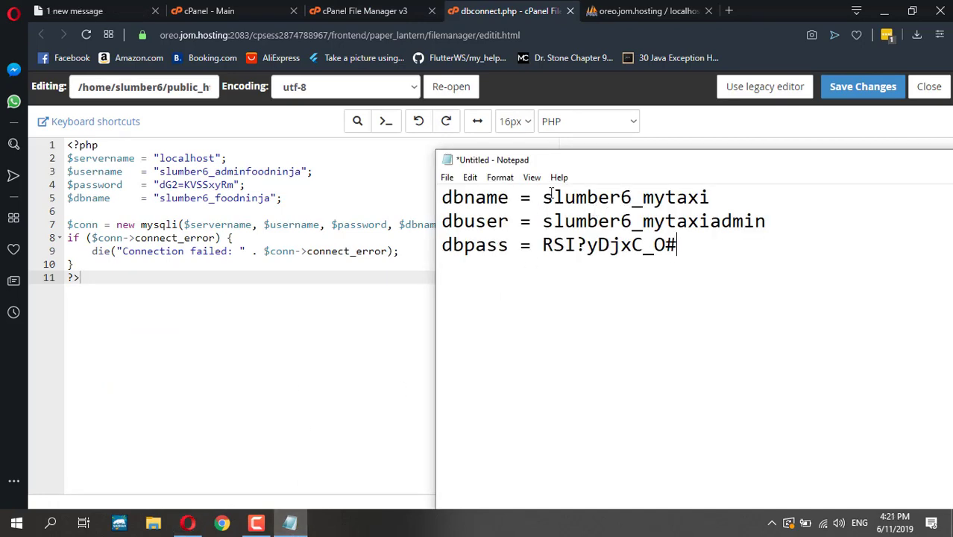
left_click_drag(544, 197, 733, 206)
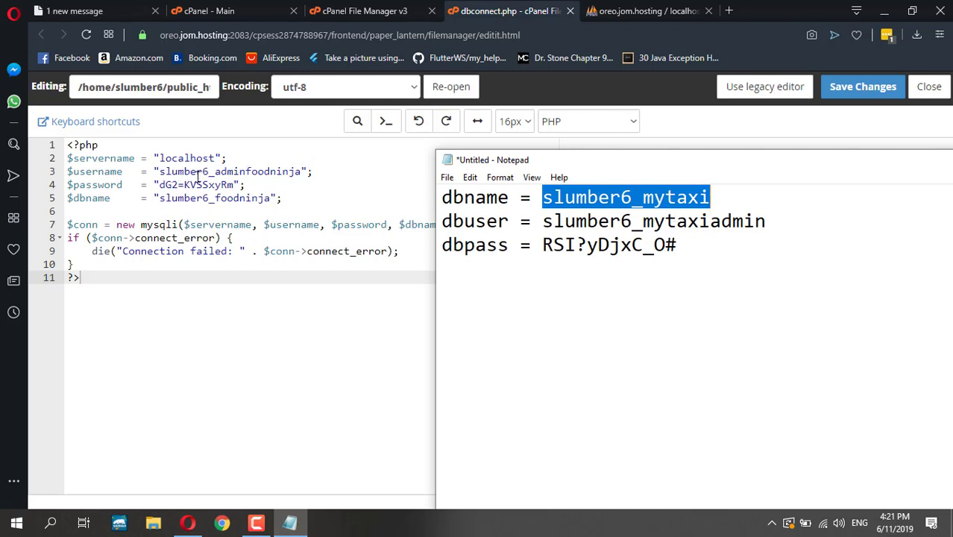
left_click(548, 220)
left_click_drag(547, 220, 766, 222)
key("ctrl+c")
left_click(167, 172)
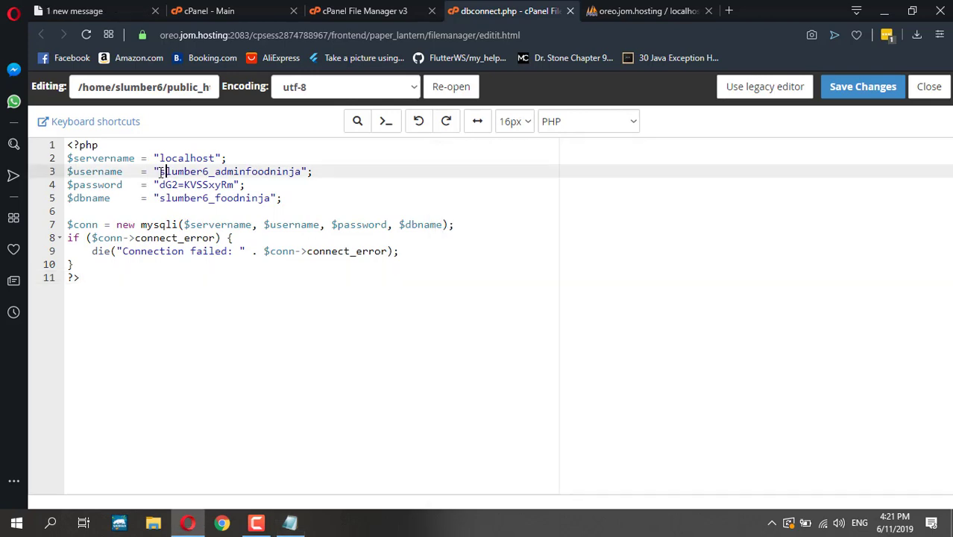
left_click_drag(159, 171, 305, 170)
key("ctrl+v")
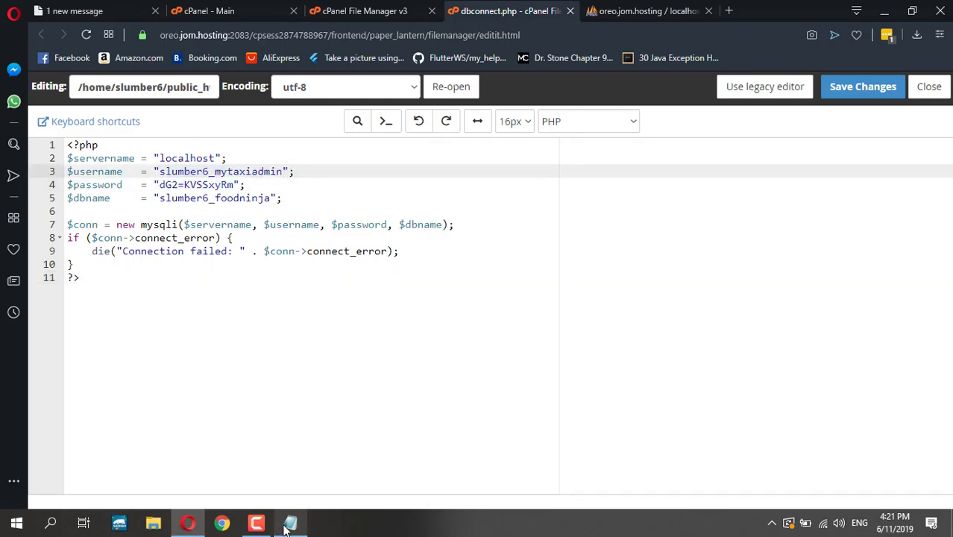
- Replace the old database name on line 5 with the new mytaxi database name
left_click(290, 522)
left_click(551, 251)
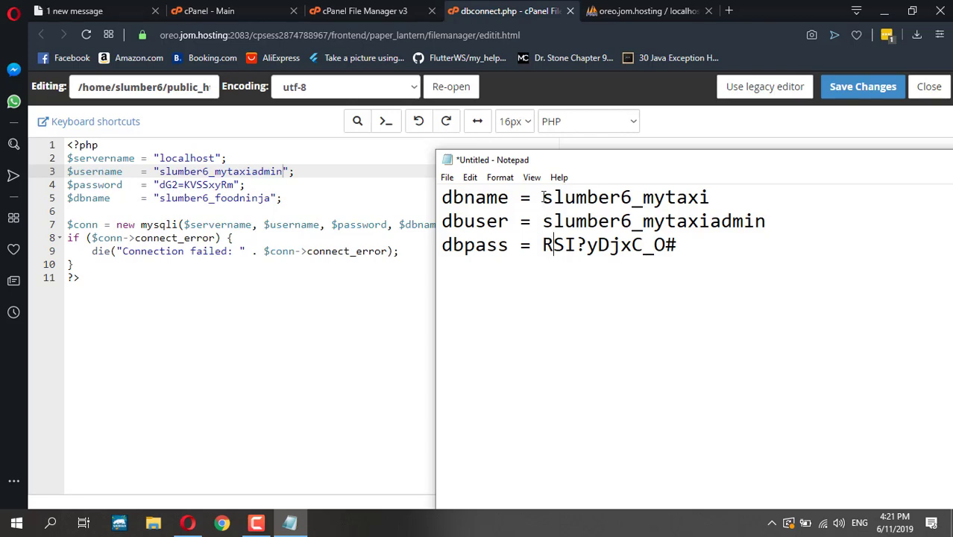
left_click_drag(542, 196, 711, 192)
key("ctrl+c")
left_click(221, 185)
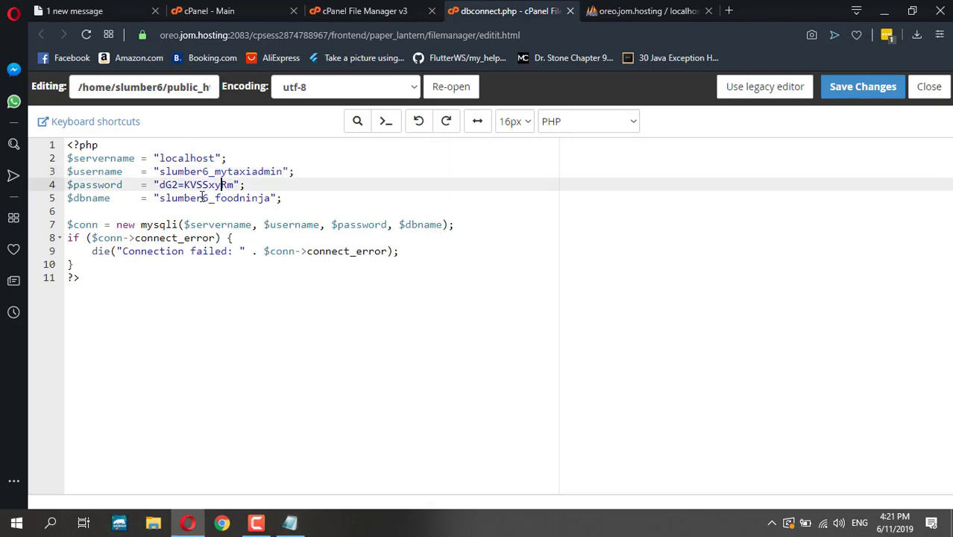
left_click_drag(159, 198, 270, 198)
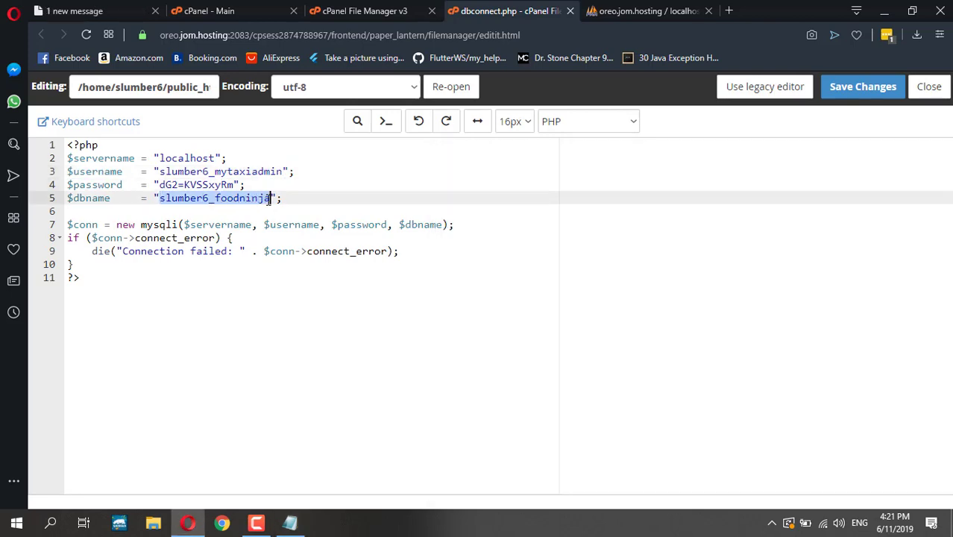
key("ctrl+v")
- Replace the line 4 password with the new generated password and save the file
left_click(290, 522)
left_click(559, 246)
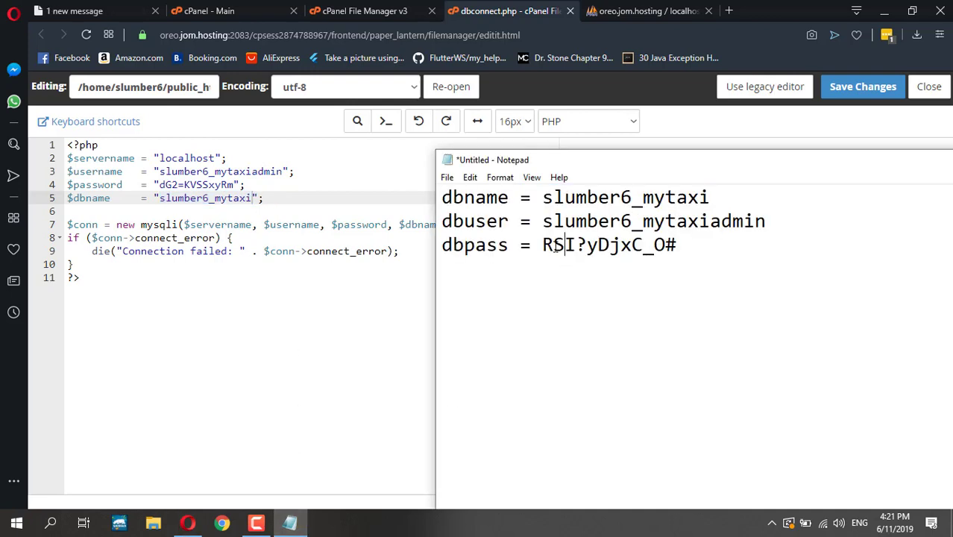
left_click_drag(546, 246, 667, 247)
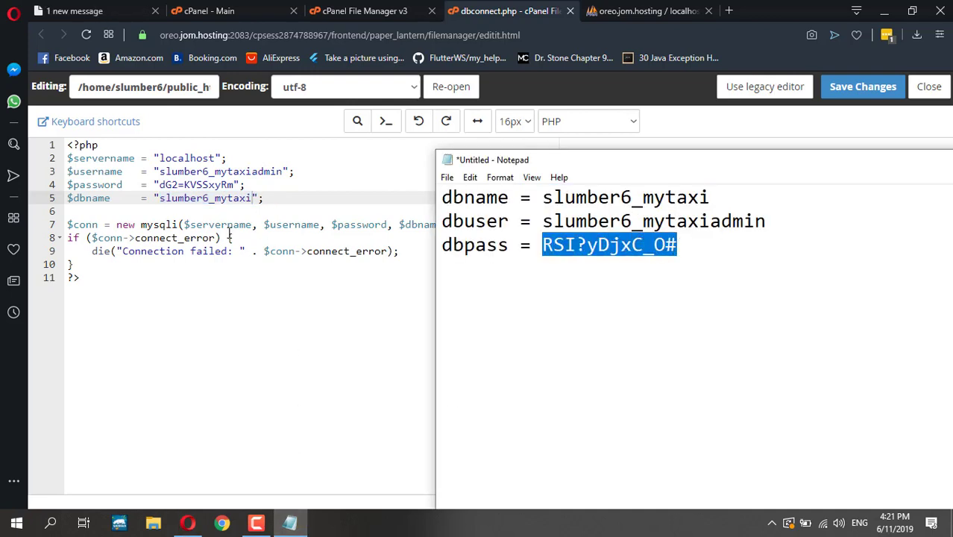
left_click(195, 218)
left_click(165, 185)
left_click_drag(207, 192, 234, 186)
key("ctrl+v")
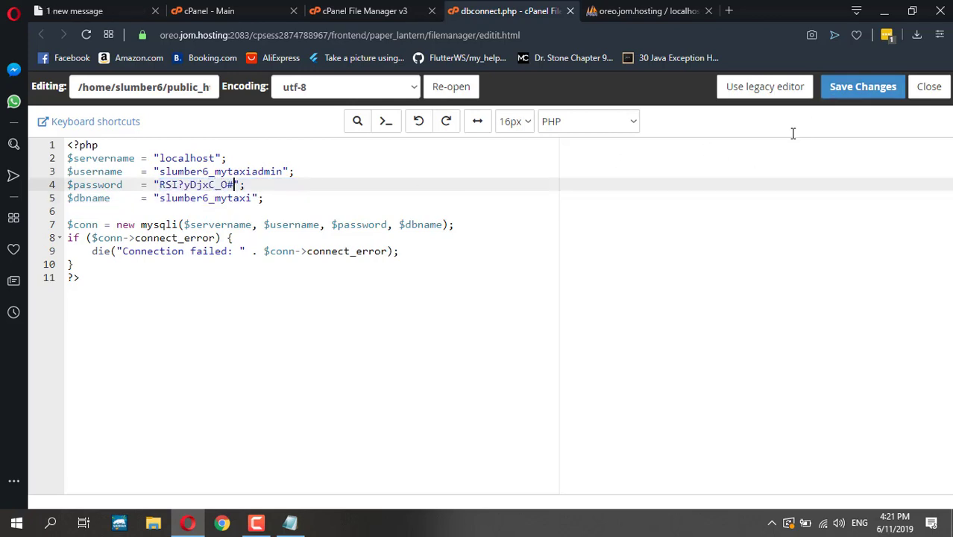
left_click(862, 86)
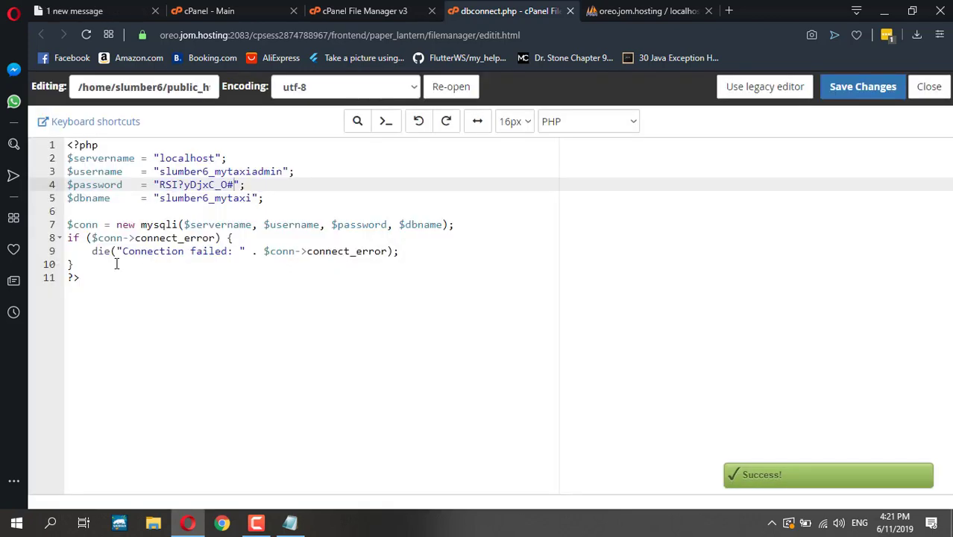
- Add an else block after line 10 that echoes "success", then save dbconnect.php
left_click(120, 264)
type("else{")
key("Return")
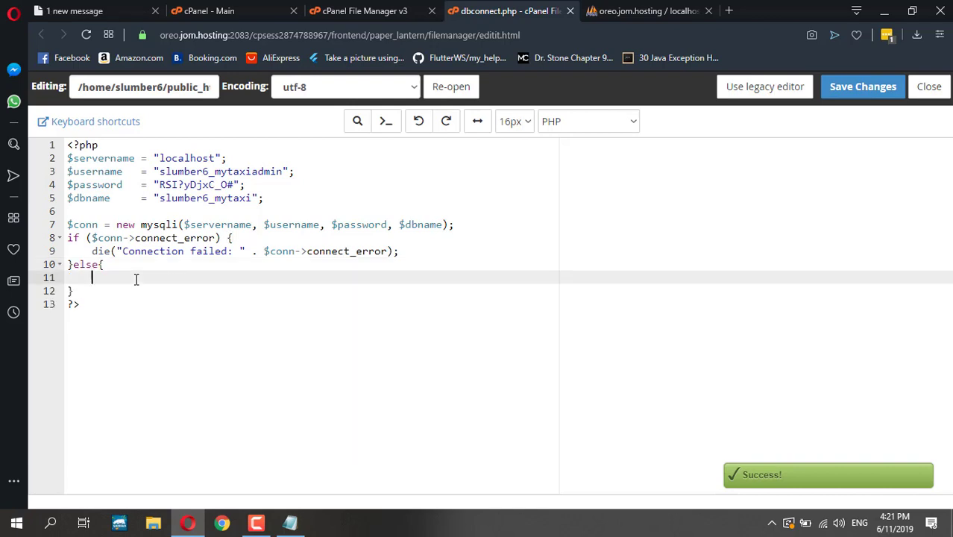
type("echo \"\";")
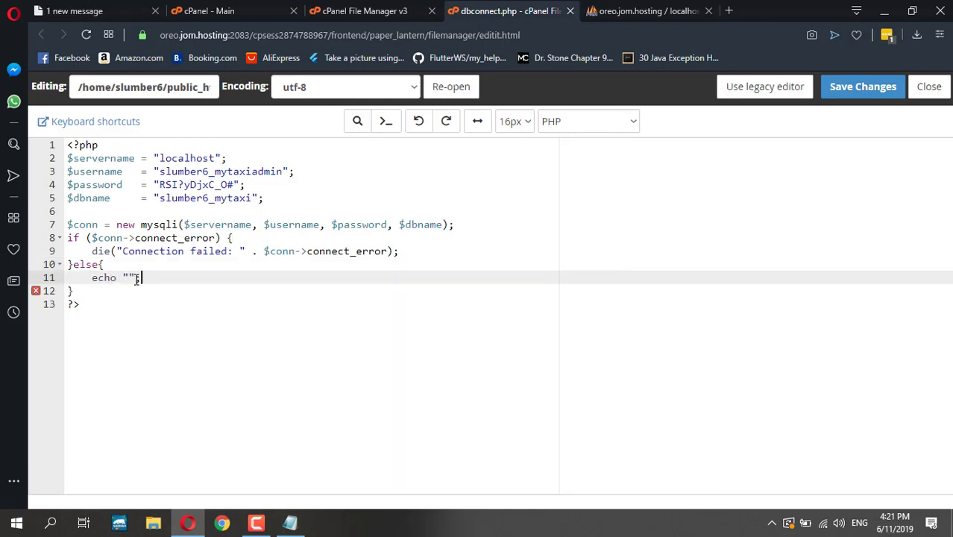
type("suc")
type("uccess")
left_click(130, 287)
double_click(131, 277)
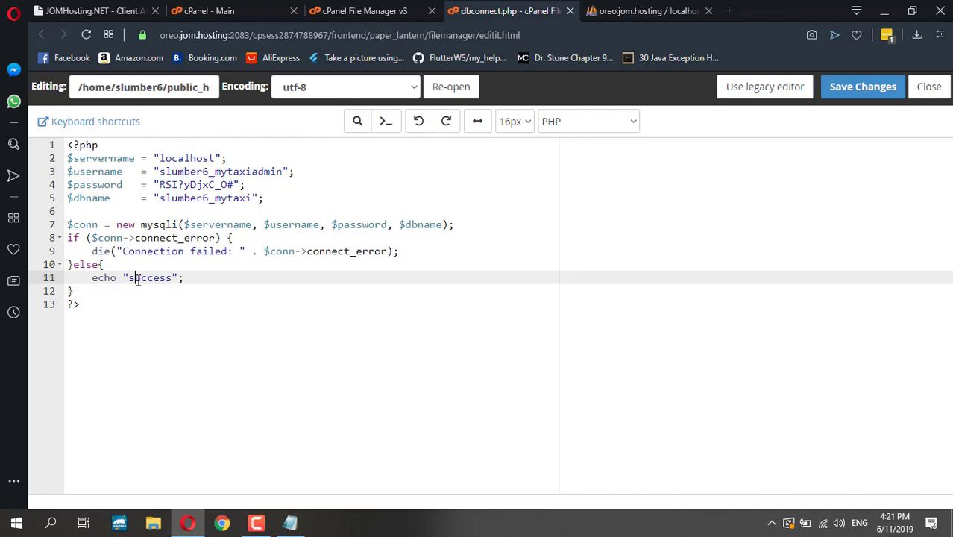
double_click(198, 251)
left_click(863, 86)
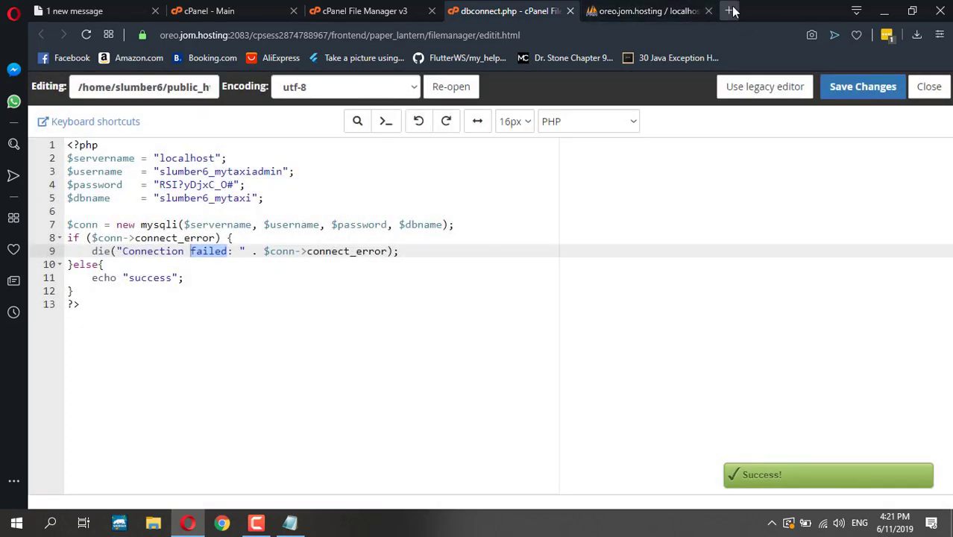
- Open a new Opera tab and enter slumberjer.com/mytaxi/dbco in the address bar
key("ctrl+t")
type("slum")
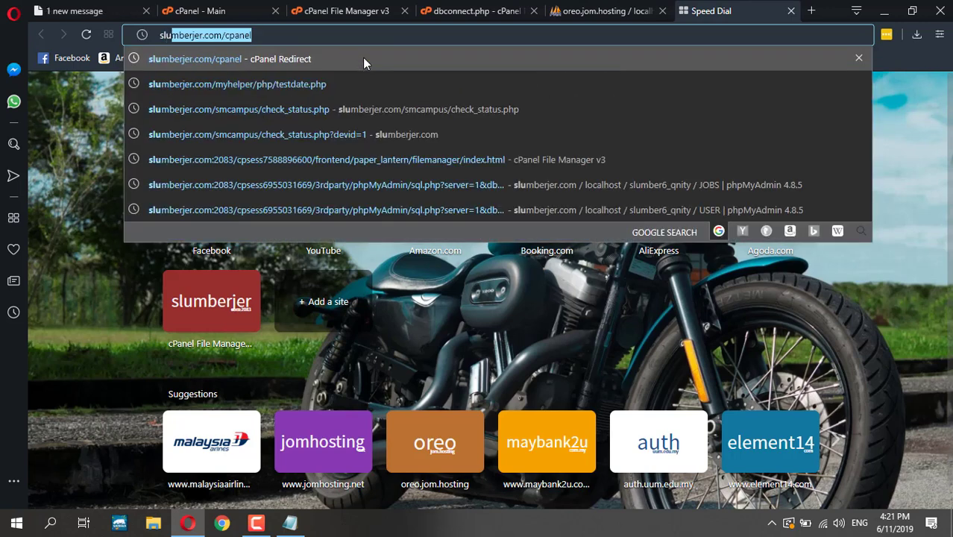
type("berjer.com/")
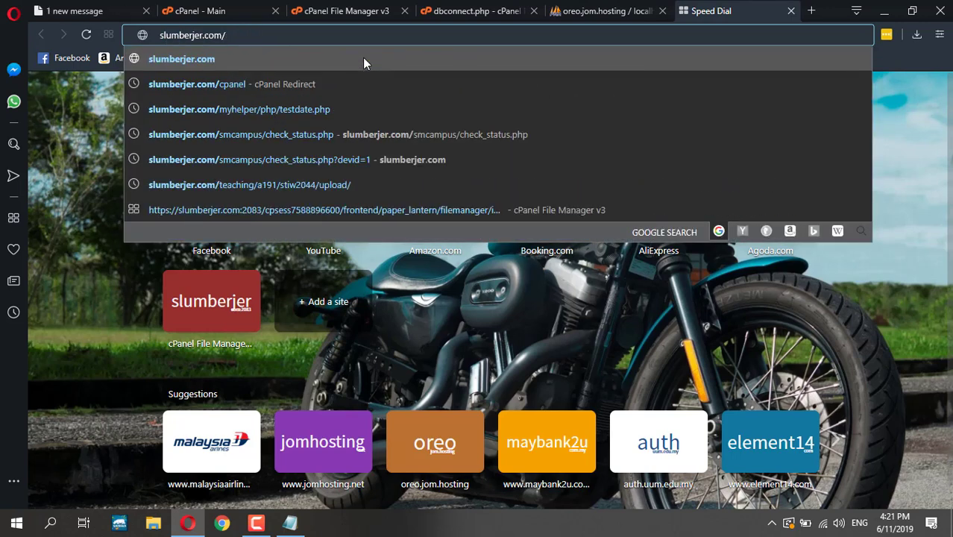
type("myt")
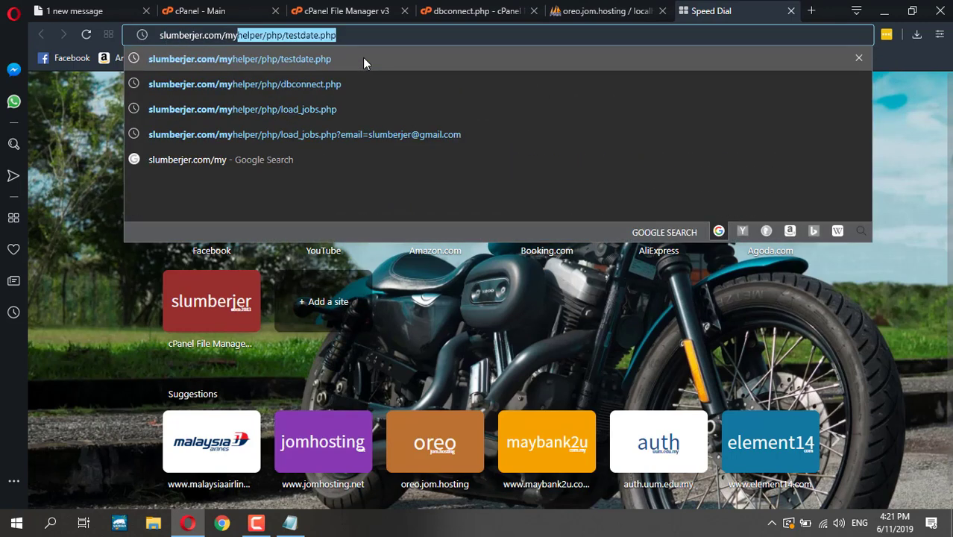
type("axi/")
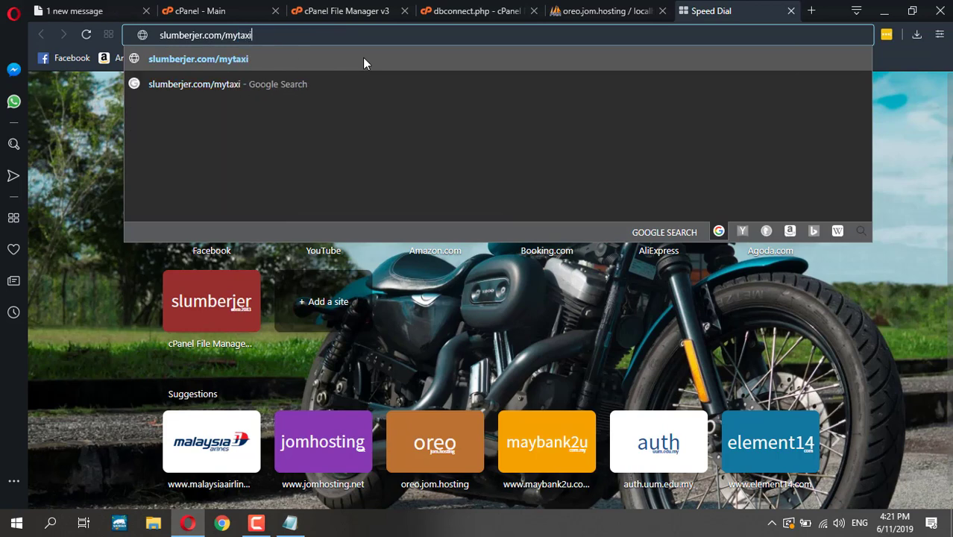